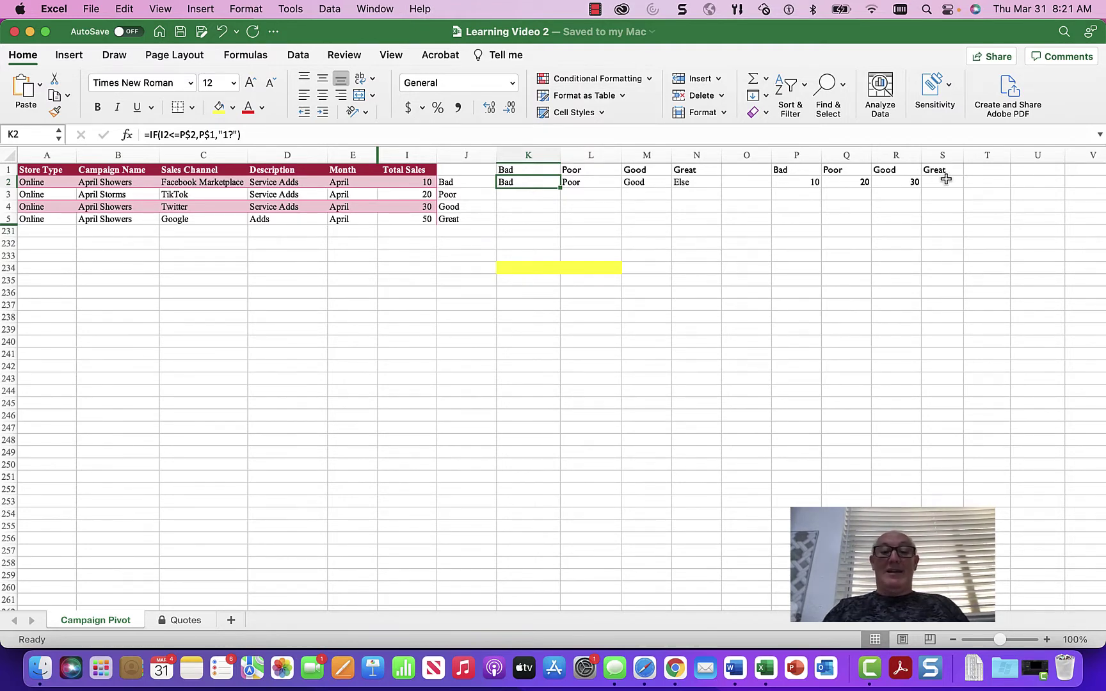
Compare the IF formulas in J2, K2 and L2, then return to K2 to rebuild it
{"action": "left_click", "coordinate": [459, 186]}
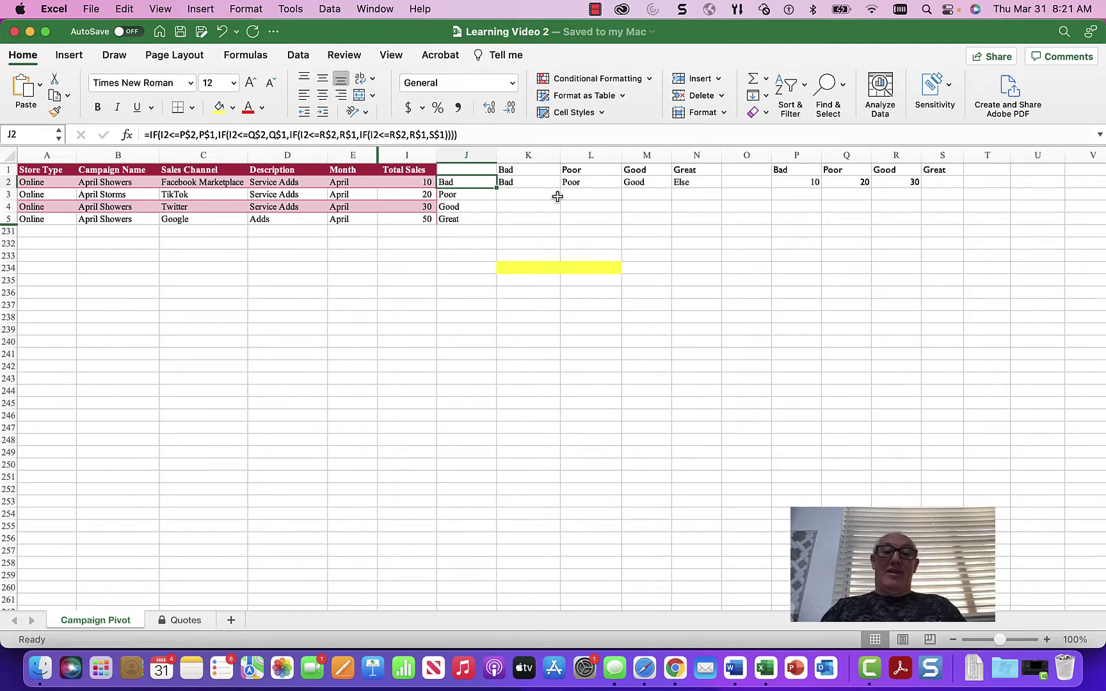
{"action": "left_click", "coordinate": [524, 187]}
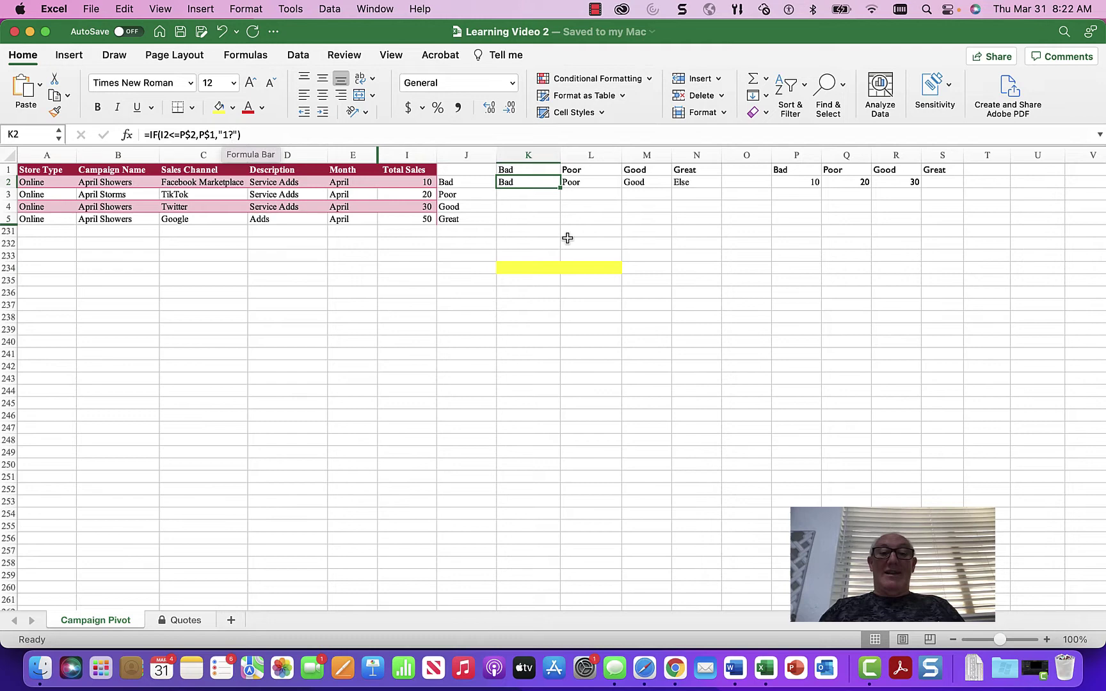
{"action": "left_click", "coordinate": [578, 183]}
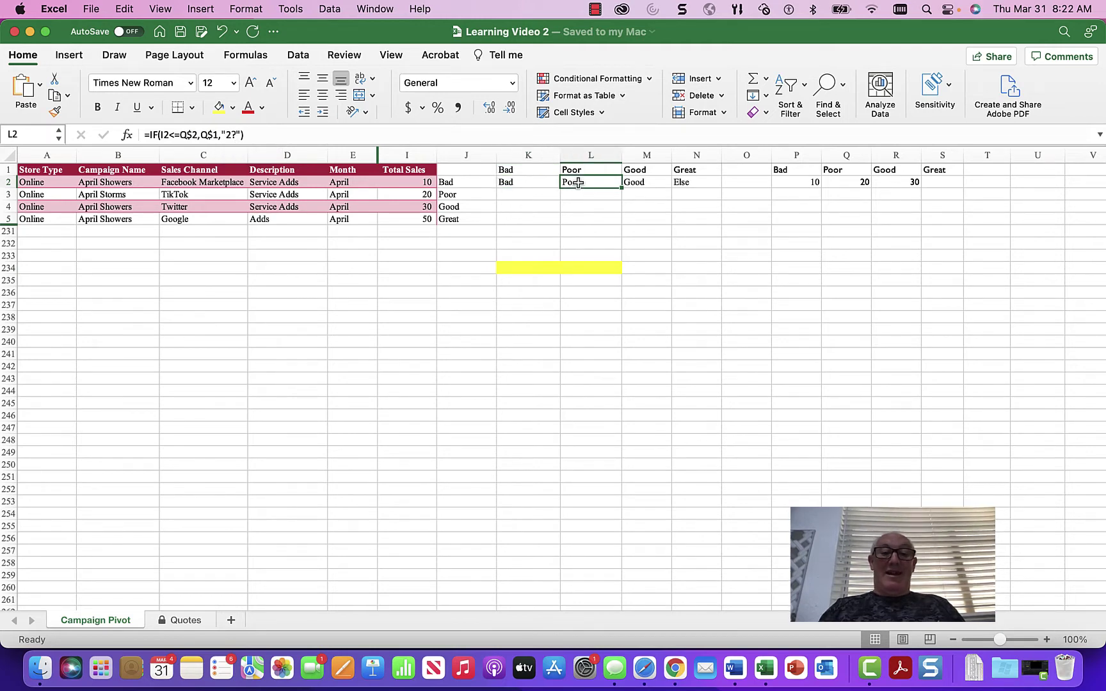
{"action": "left_click", "coordinate": [520, 182]}
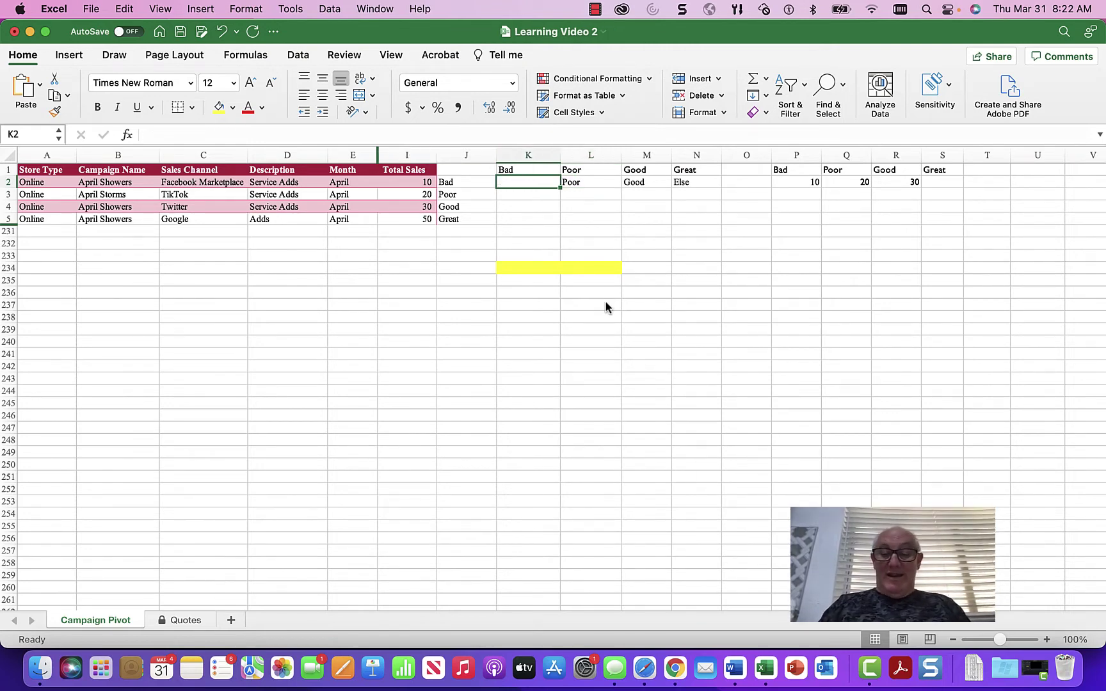
Start K2's formula as =IF(I2<=P$2, testing Total Sales against the Bad threshold
{"action": "type", "text": "=if)"}
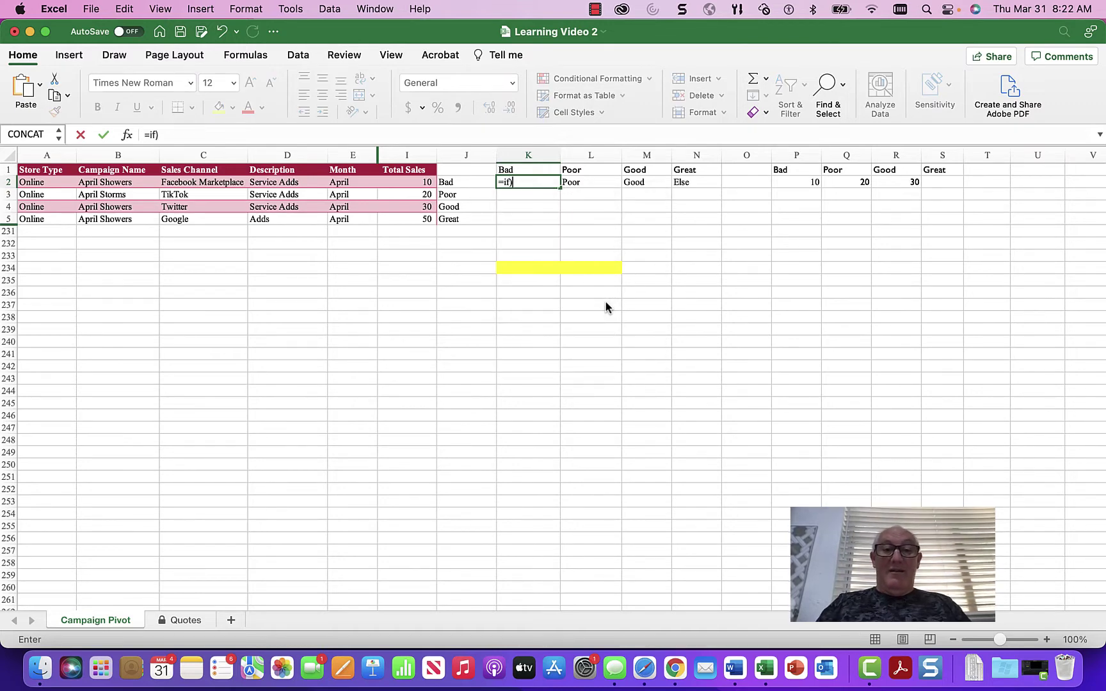
{"action": "key", "text": "BackSpace"}
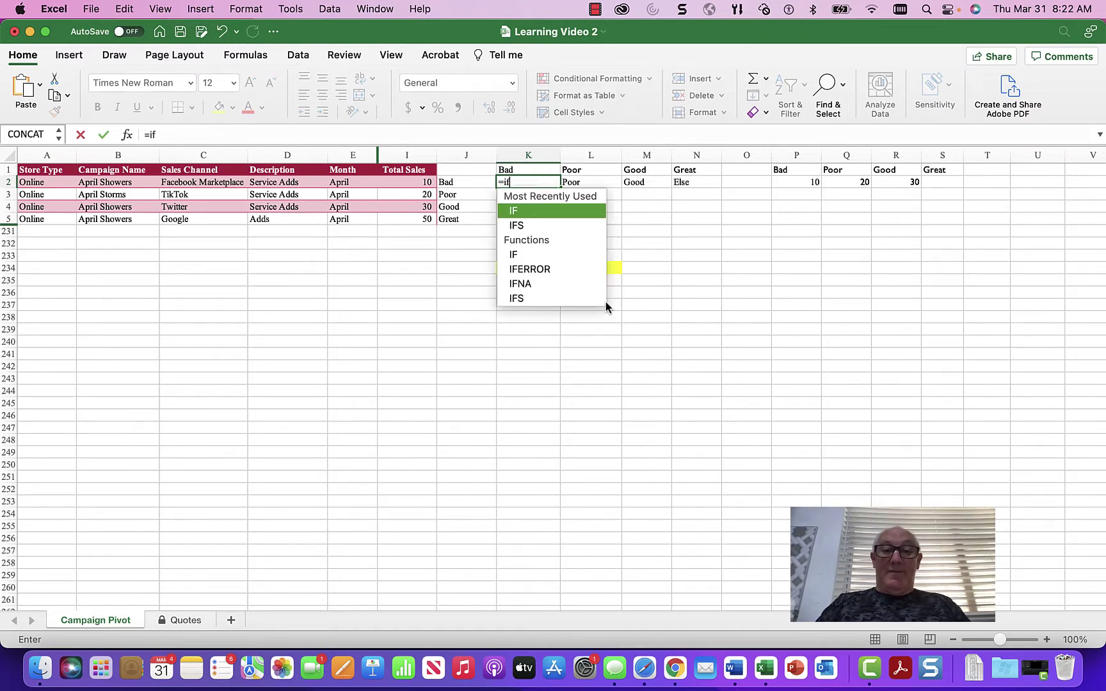
{"action": "type", "text": "("}
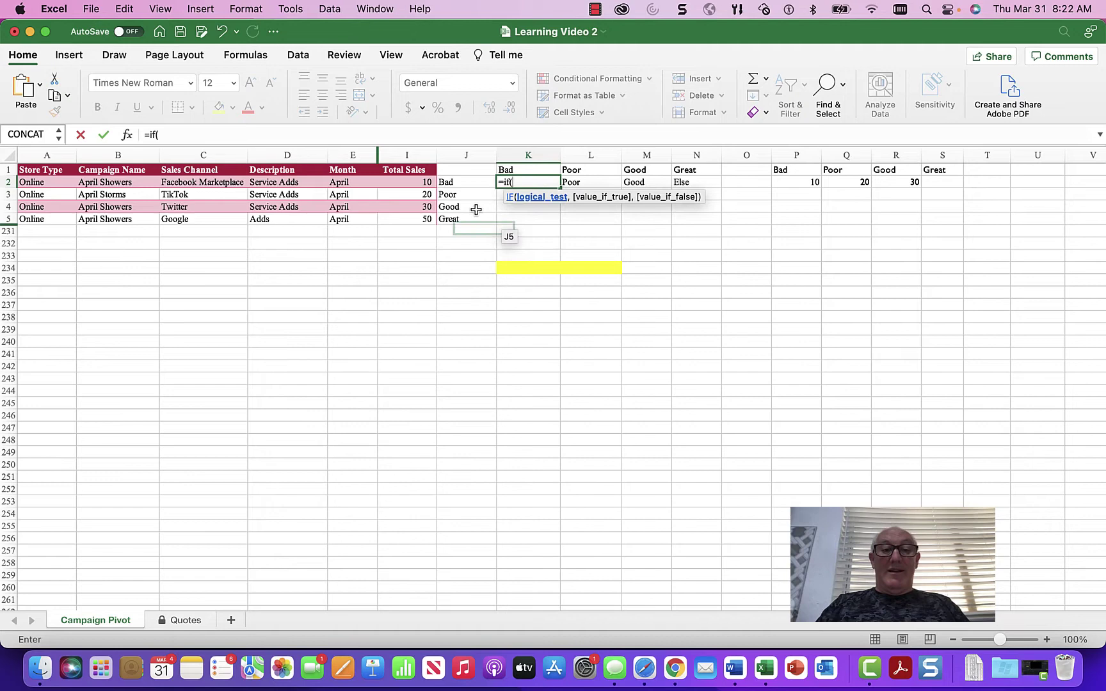
{"action": "left_click", "coordinate": [422, 182]}
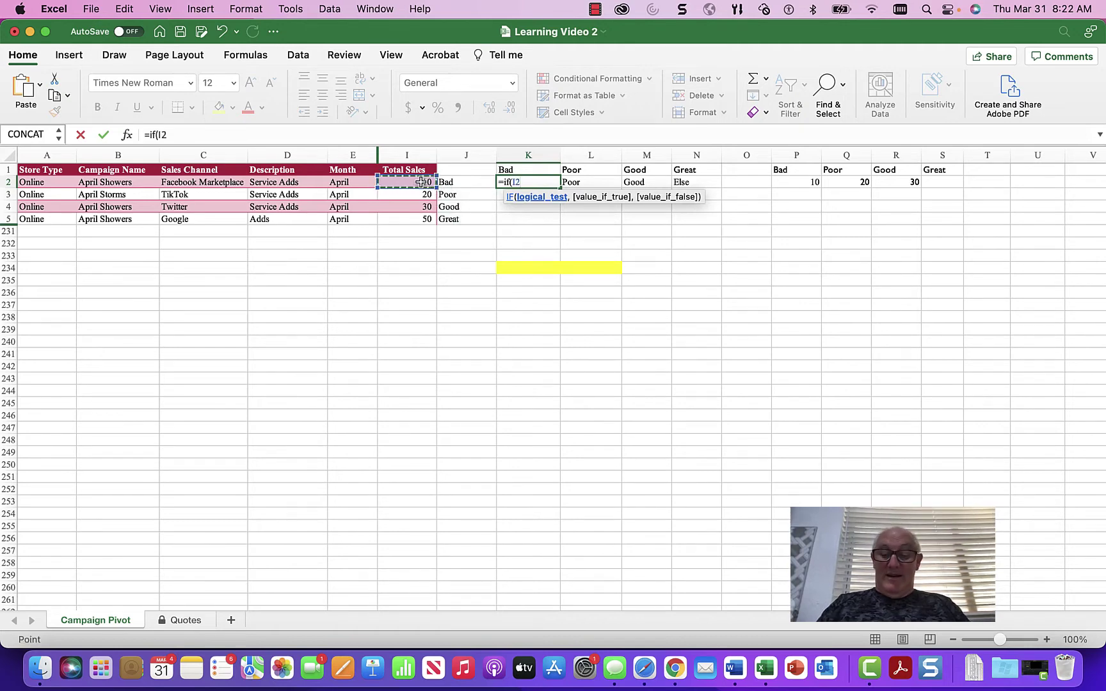
{"action": "type", "text": "<="}
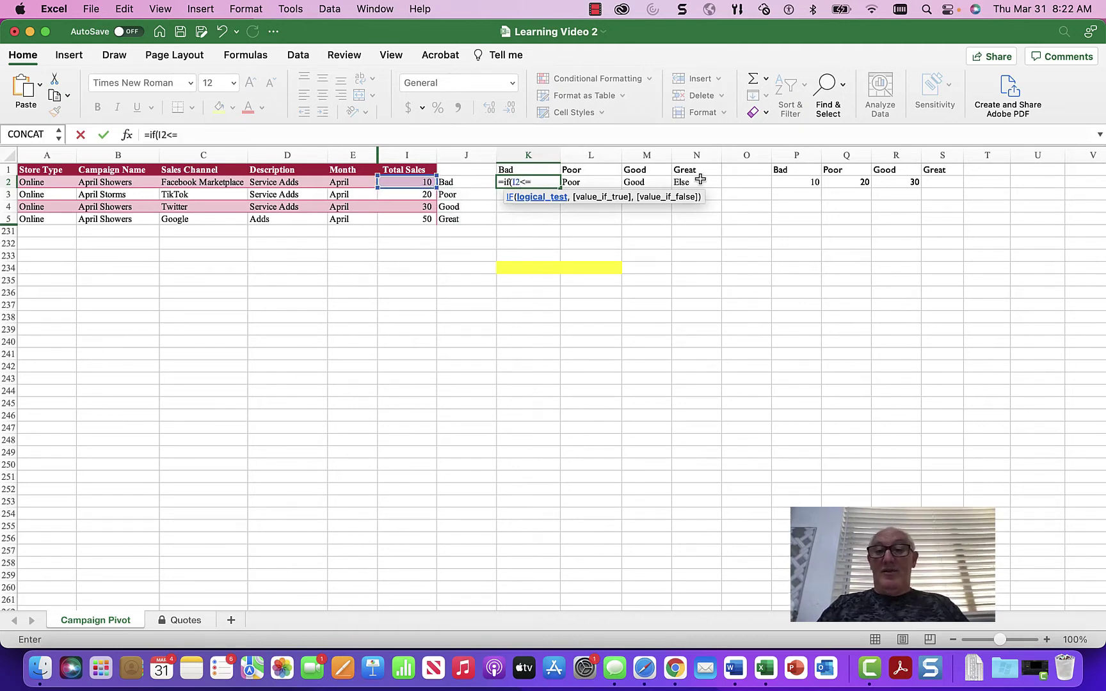
{"action": "left_click", "coordinate": [791, 183]}
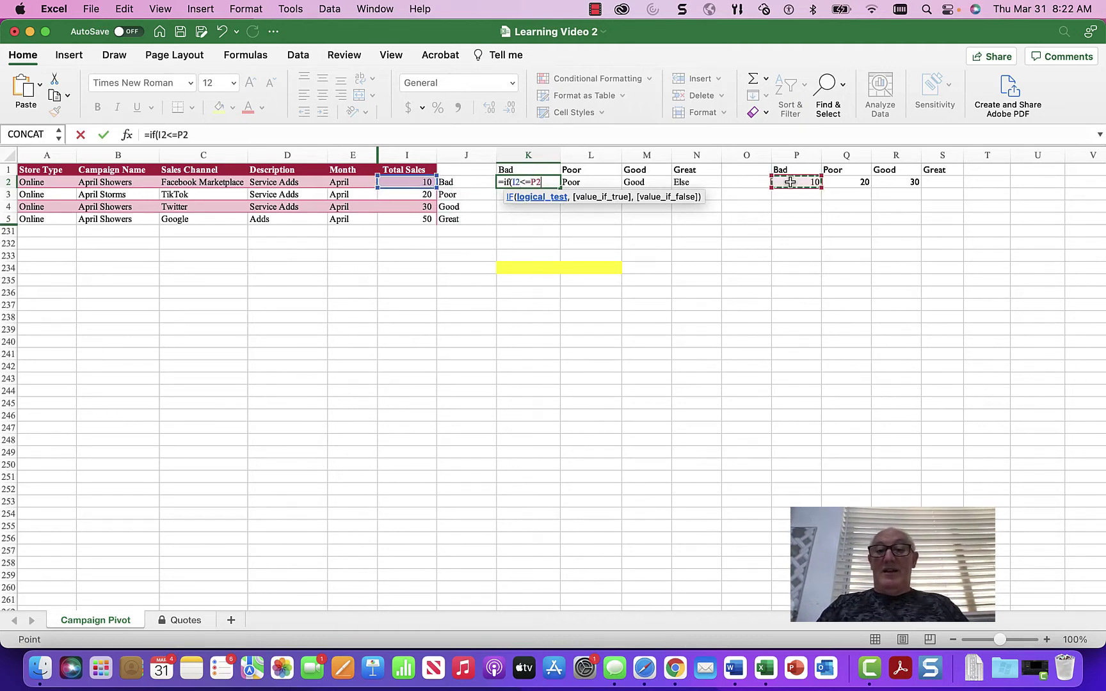
{"action": "left_click", "coordinate": [182, 135]}
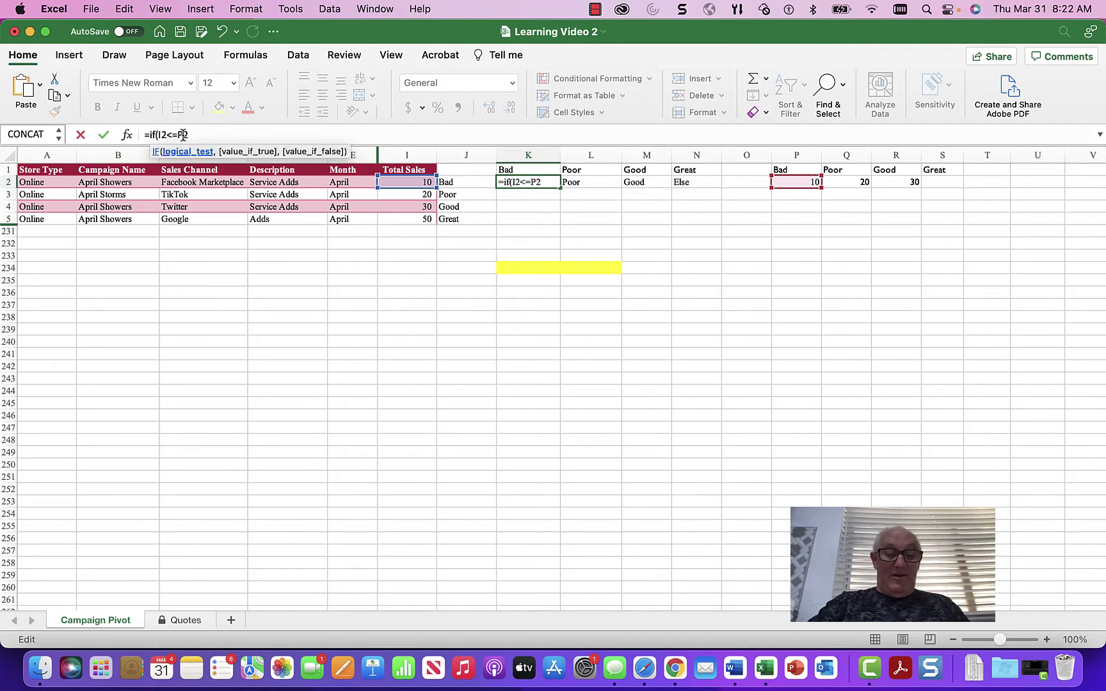
{"action": "type", "text": "$2"}
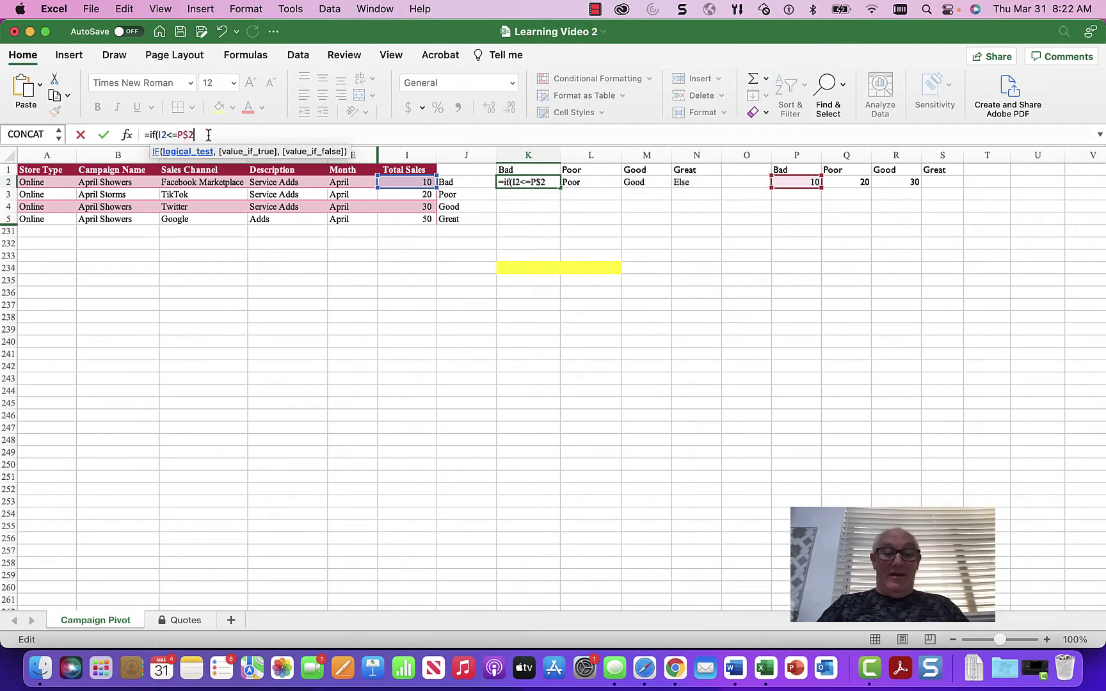
{"action": "type", "text": ","}
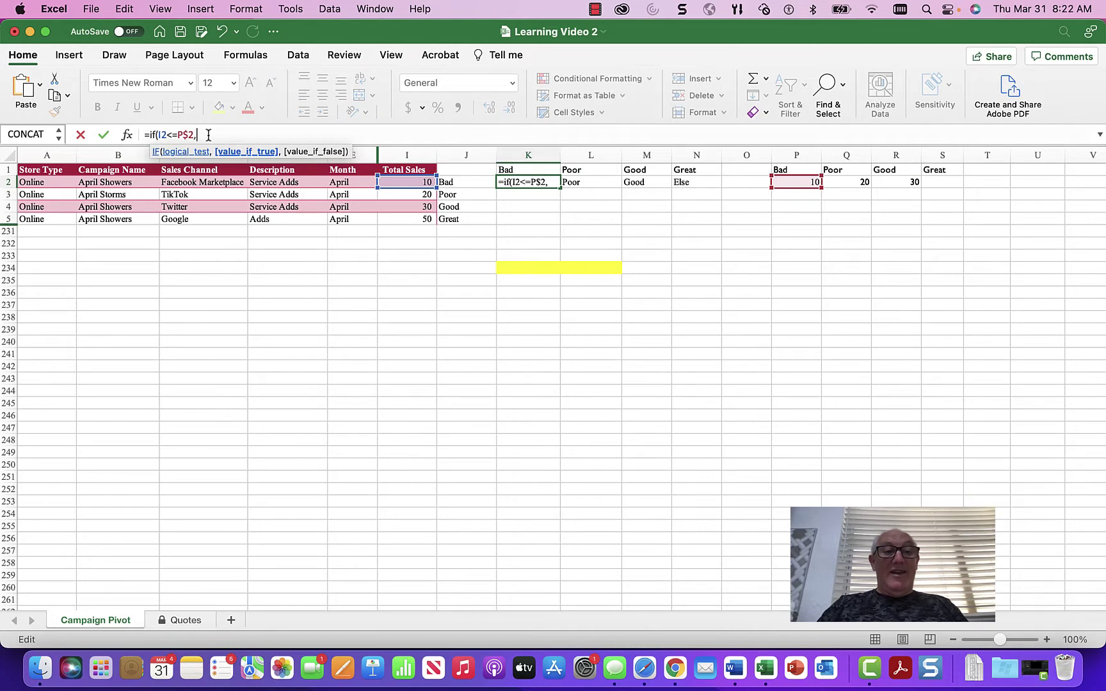
Finish K2's IF with P$1 as the result and "1?" as placeholder, then commit
{"action": "left_click", "coordinate": [787, 170]}
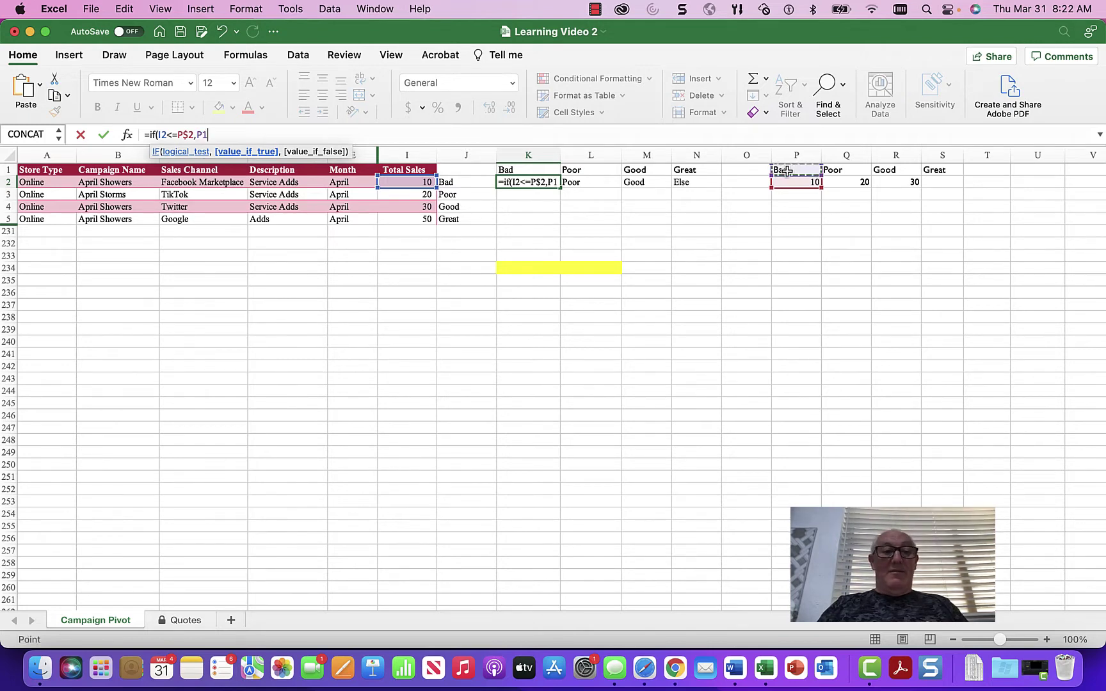
{"action": "key", "text": "Left"}
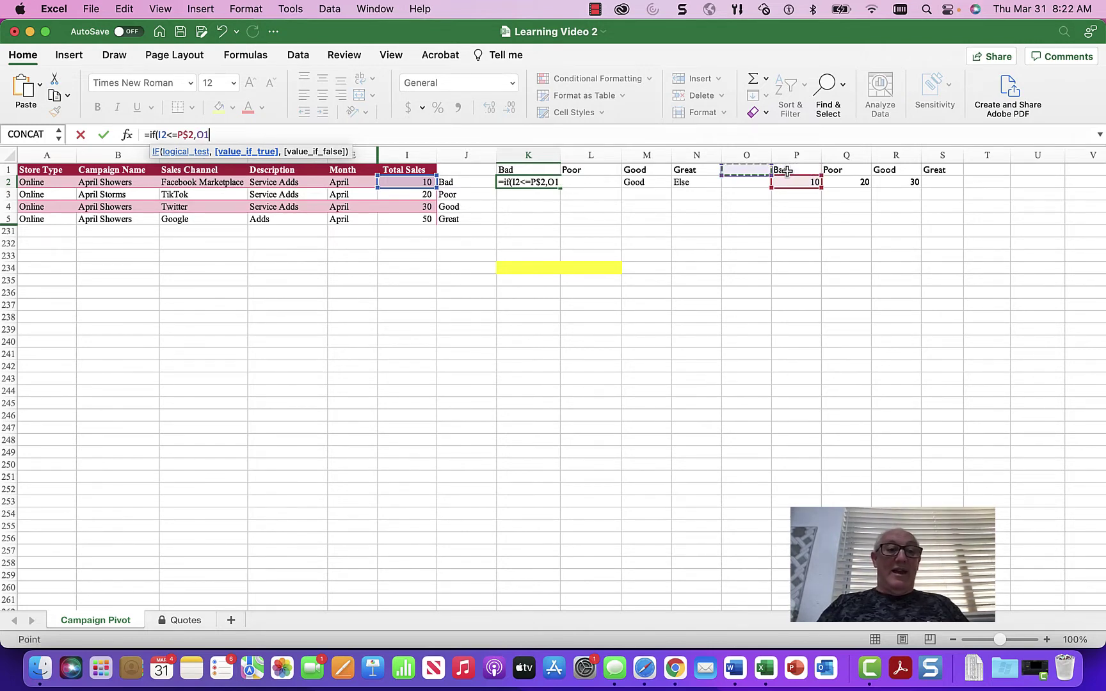
{"action": "key", "text": "Right"}
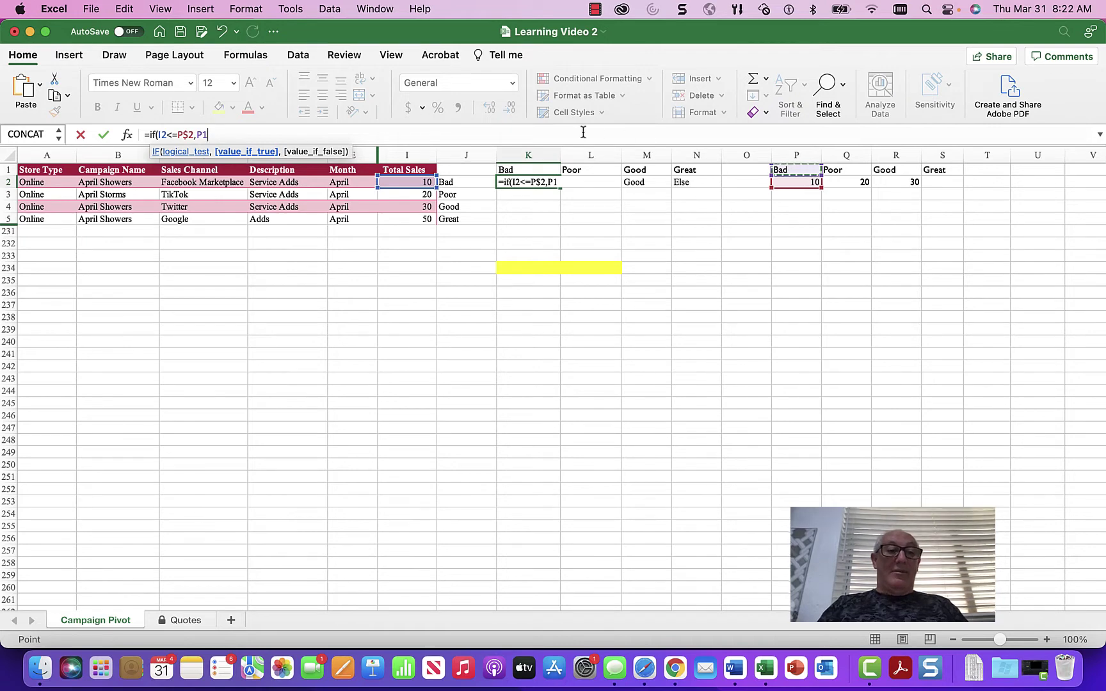
{"action": "left_click", "coordinate": [203, 135]}
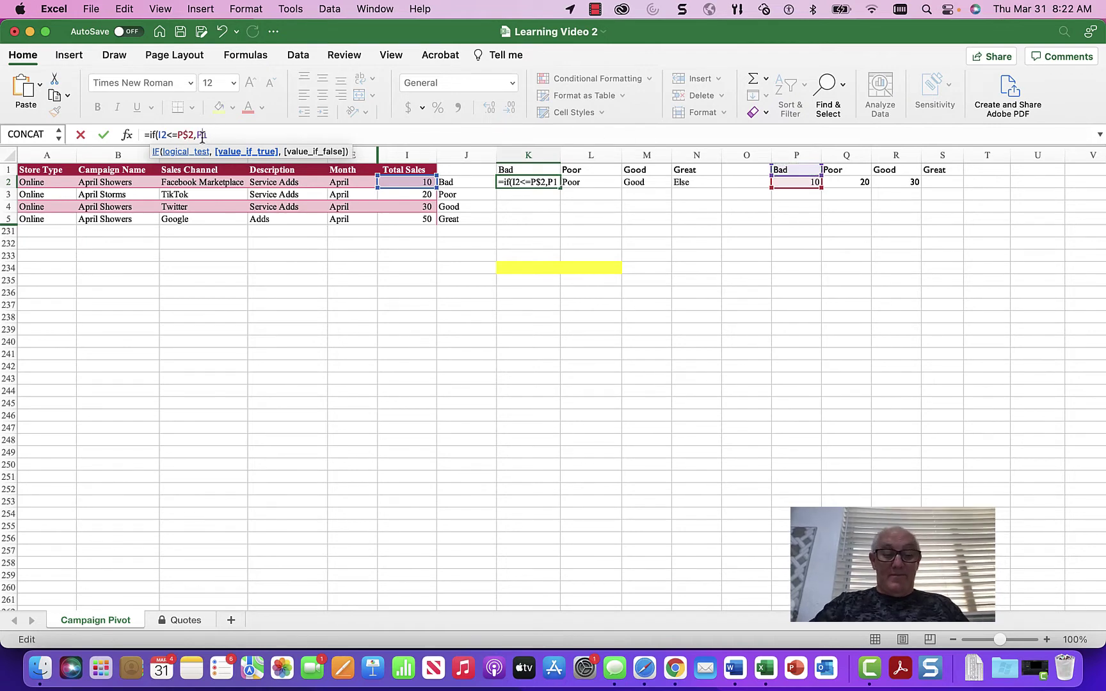
{"action": "type", "text": "$"}
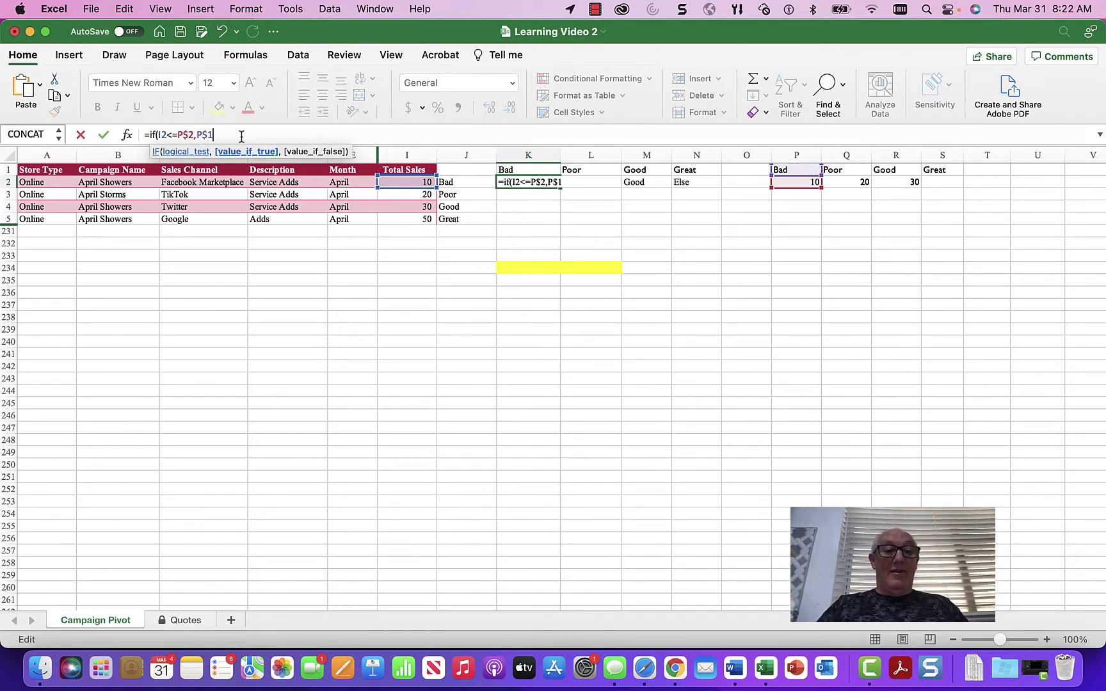
{"action": "type", "text": ","}
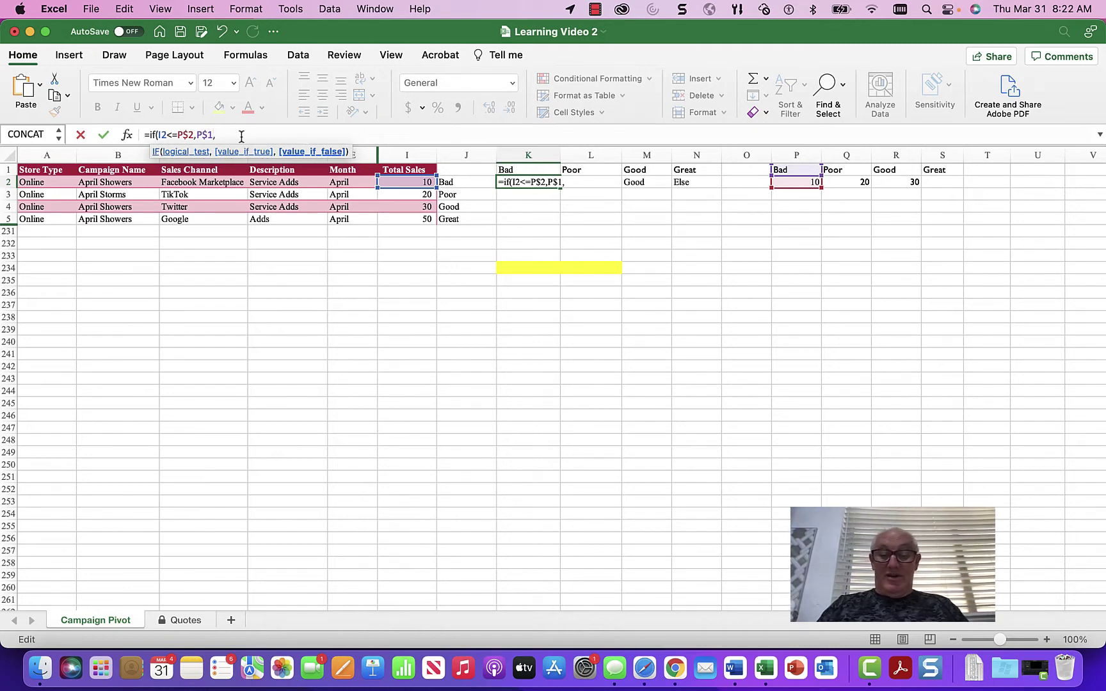
{"action": "type", "text": "\"1"}
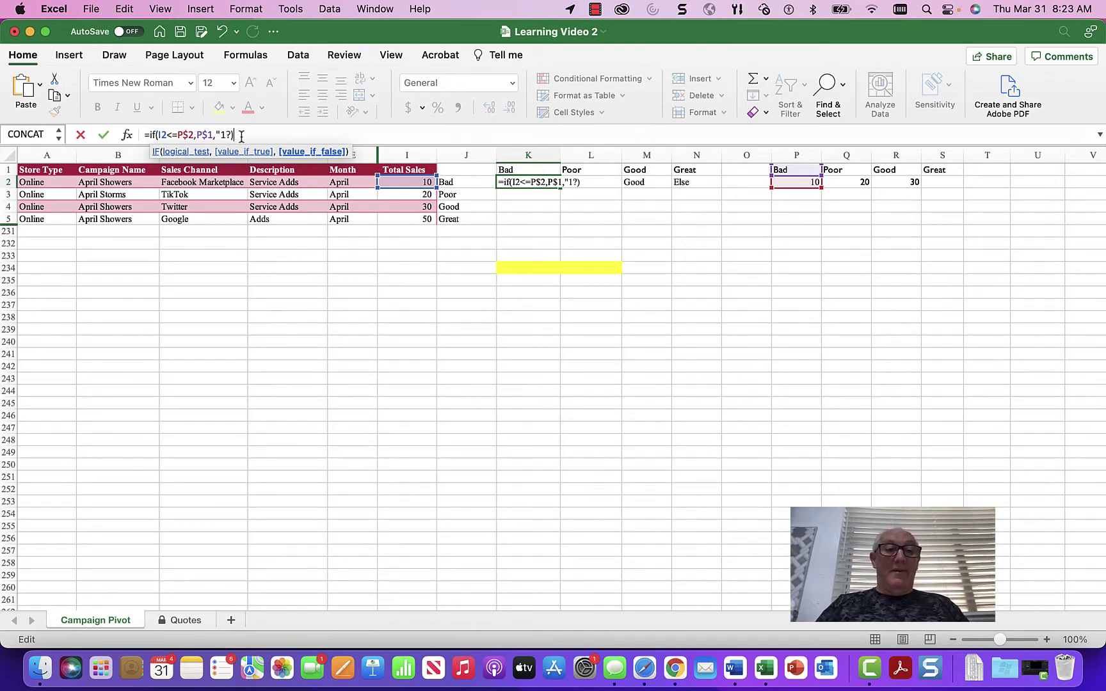
{"action": "type", "text": "?)"}
{"action": "key", "text": "Return"}
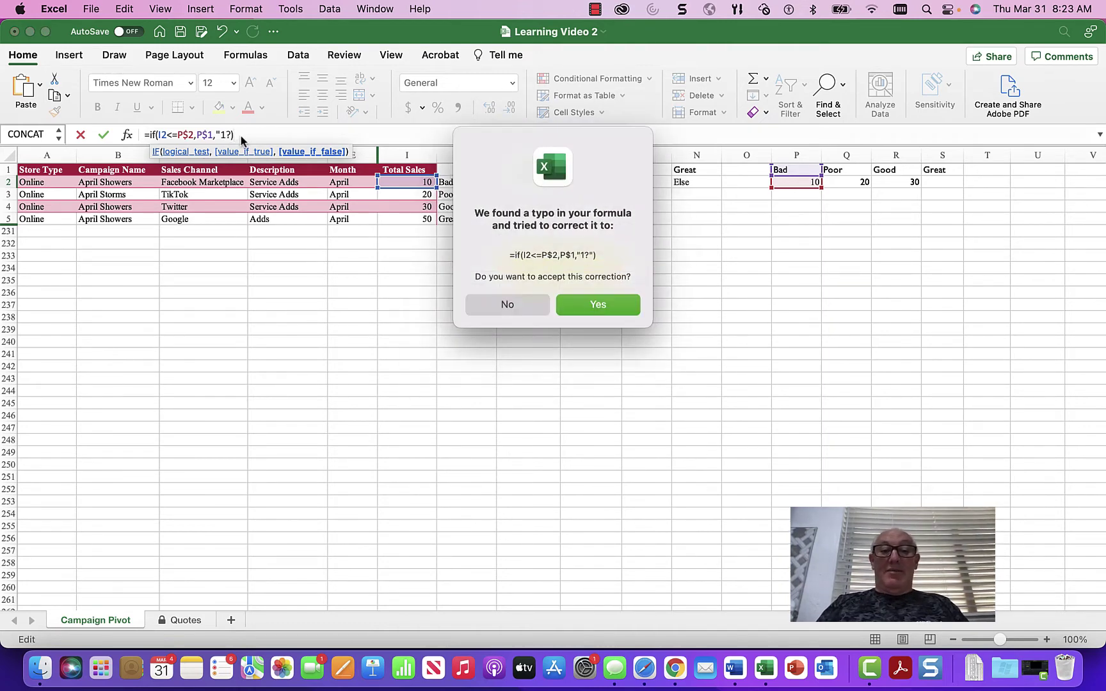
Accept the corrected =IF(I2<=P$2,P$1,"1?") in K2 and review L2's and M2's formulas
{"action": "key", "text": "Return"}
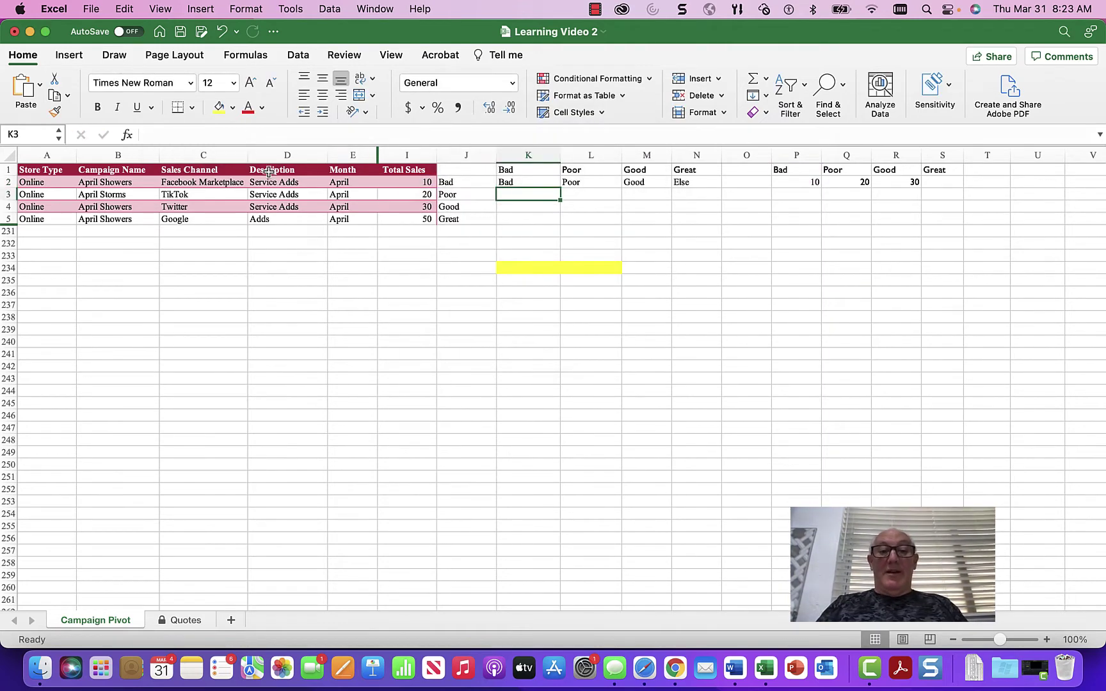
{"action": "left_click", "coordinate": [525, 183]}
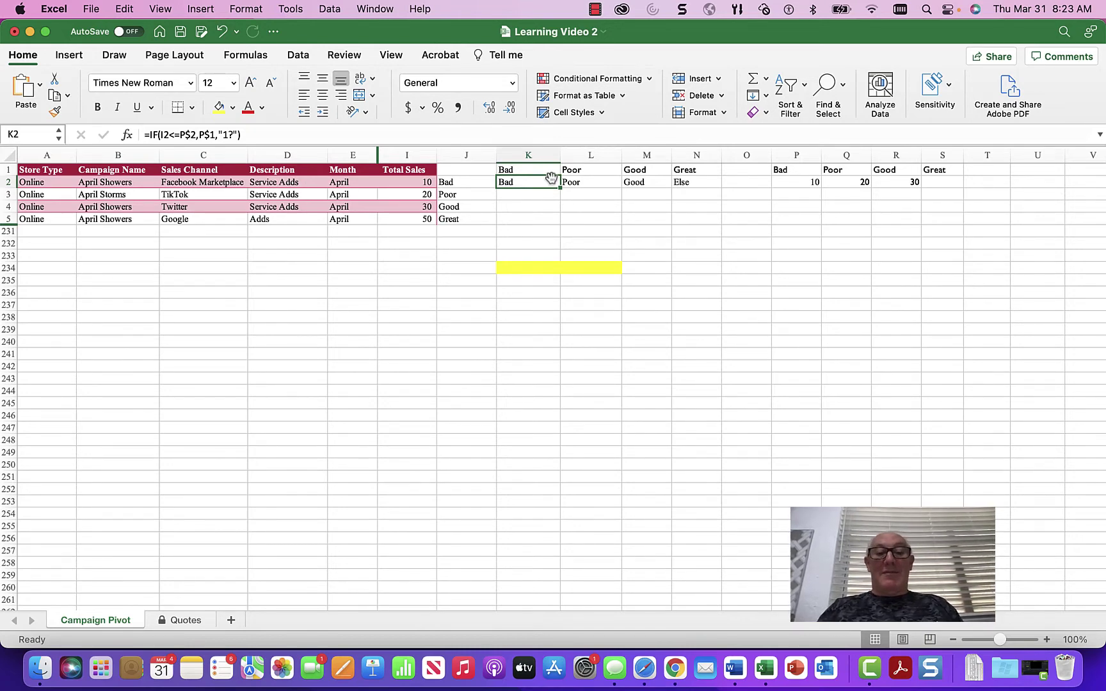
{"action": "left_click", "coordinate": [579, 182]}
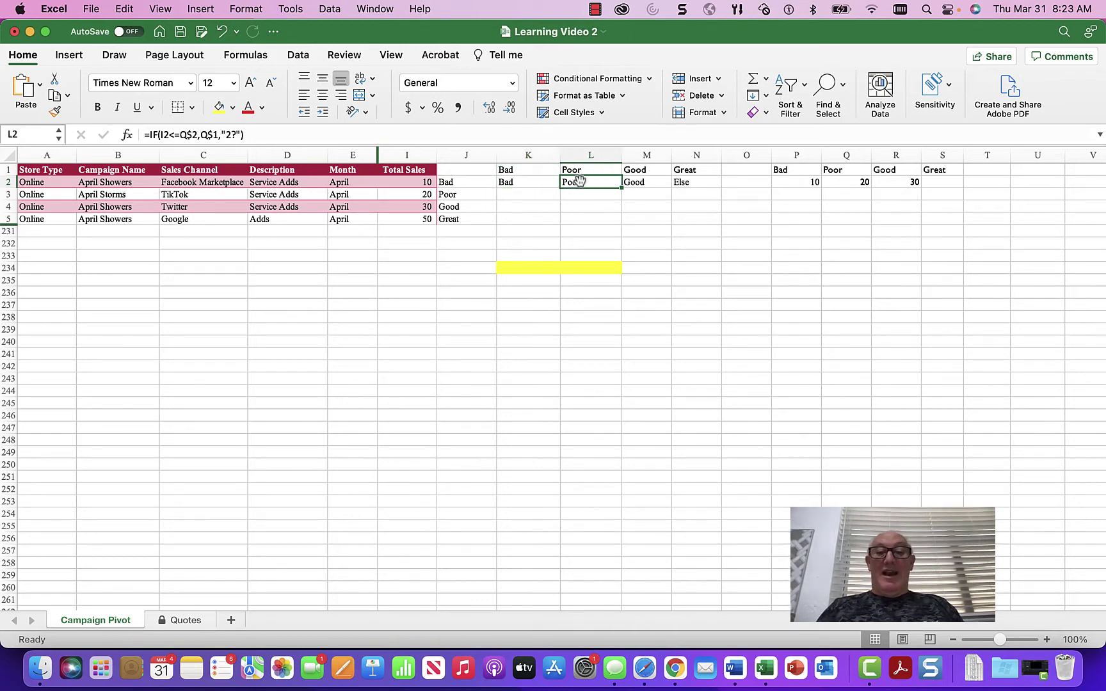
{"action": "key", "text": "Right"}
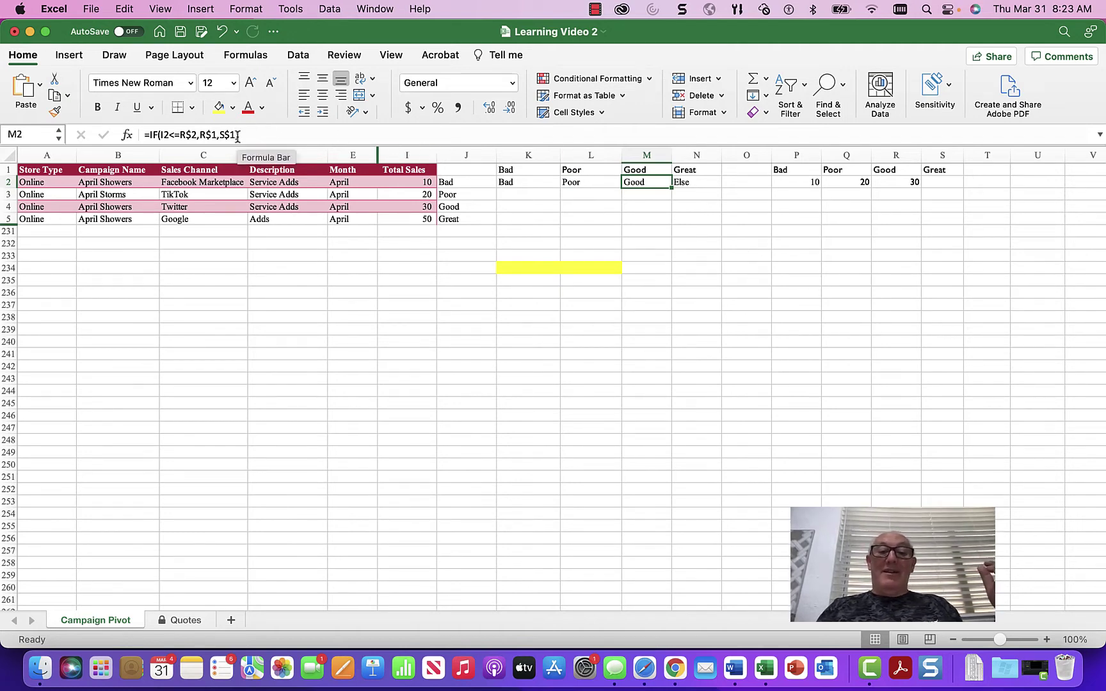
{"action": "key", "text": "Left"}
{"action": "key", "text": "Right"}
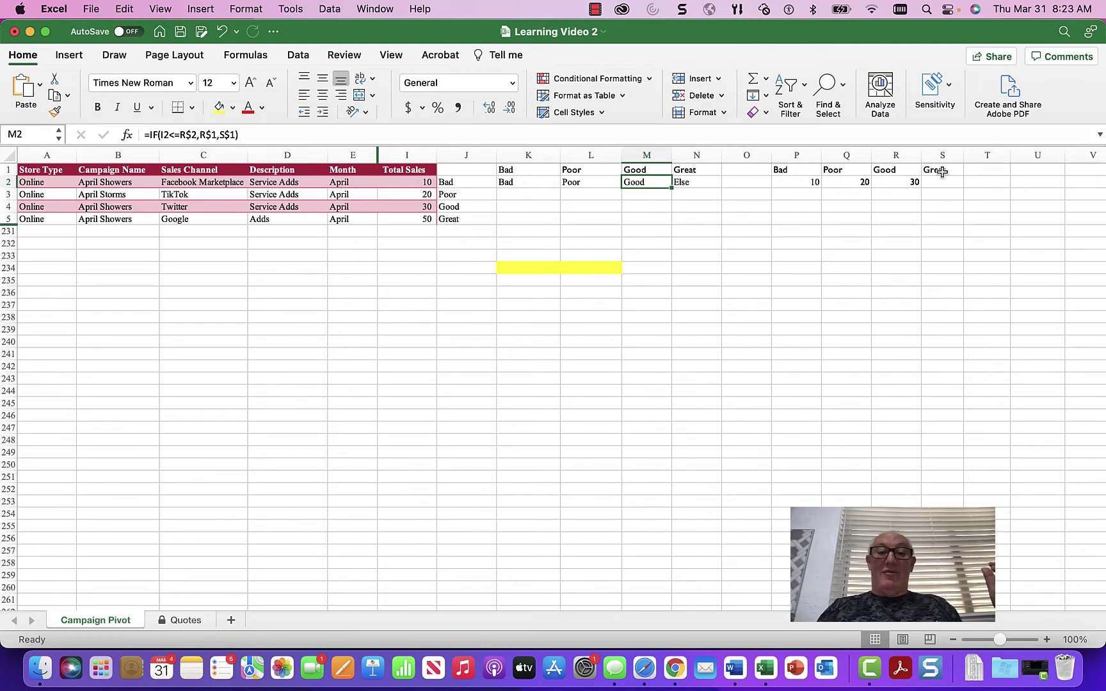
Clear the nested formula from J2
{"action": "left_click", "coordinate": [530, 184]}
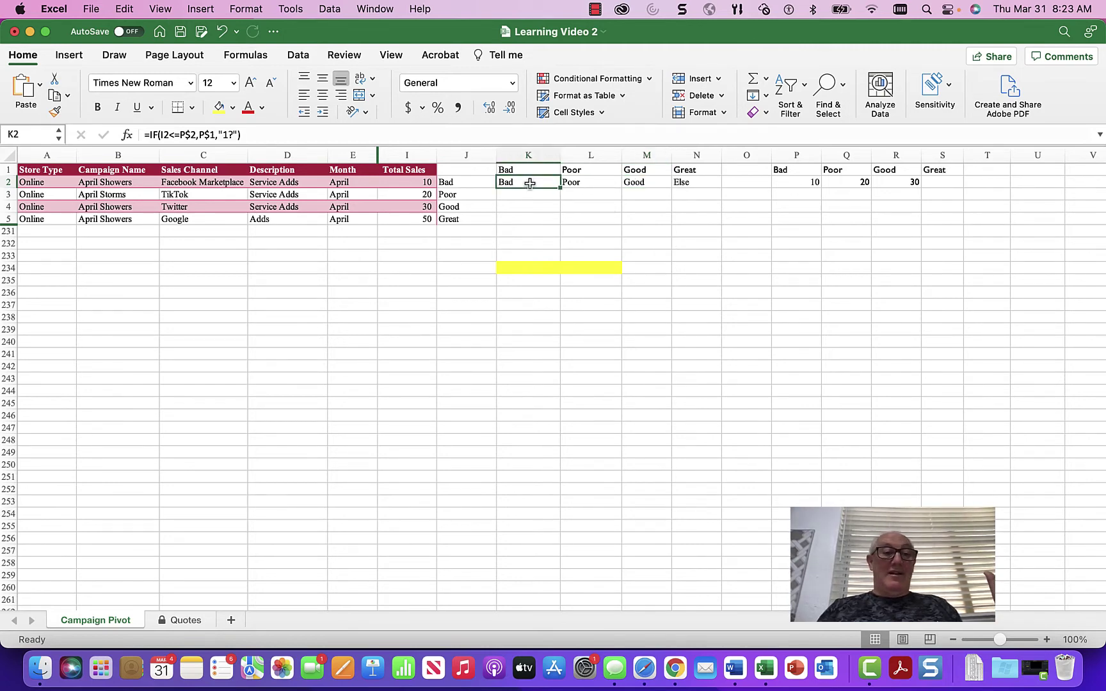
{"action": "key", "text": "Right"}
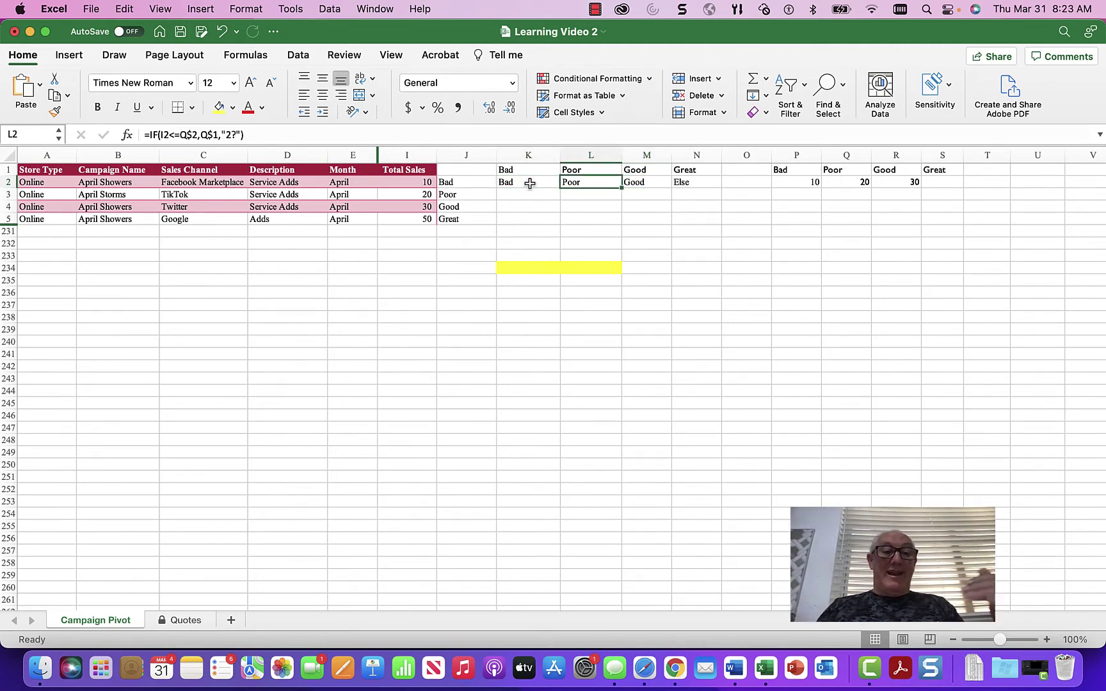
{"action": "key", "text": "Right"}
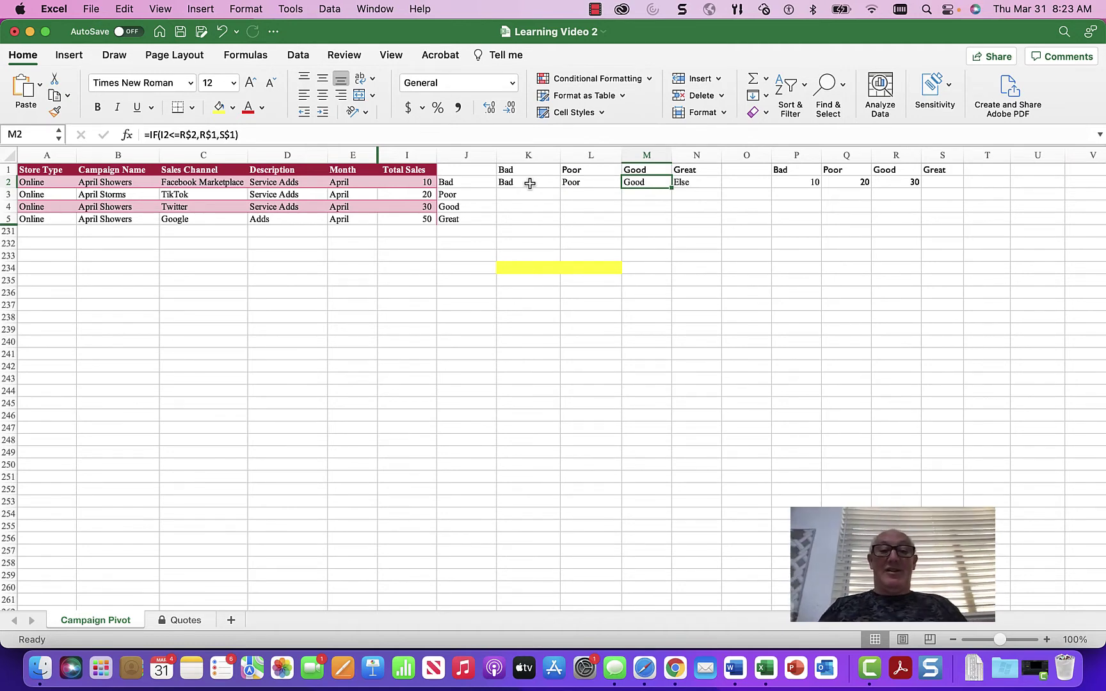
{"action": "key", "text": "Left"}
{"action": "key", "text": "Left"}
{"action": "key", "text": "Left"}
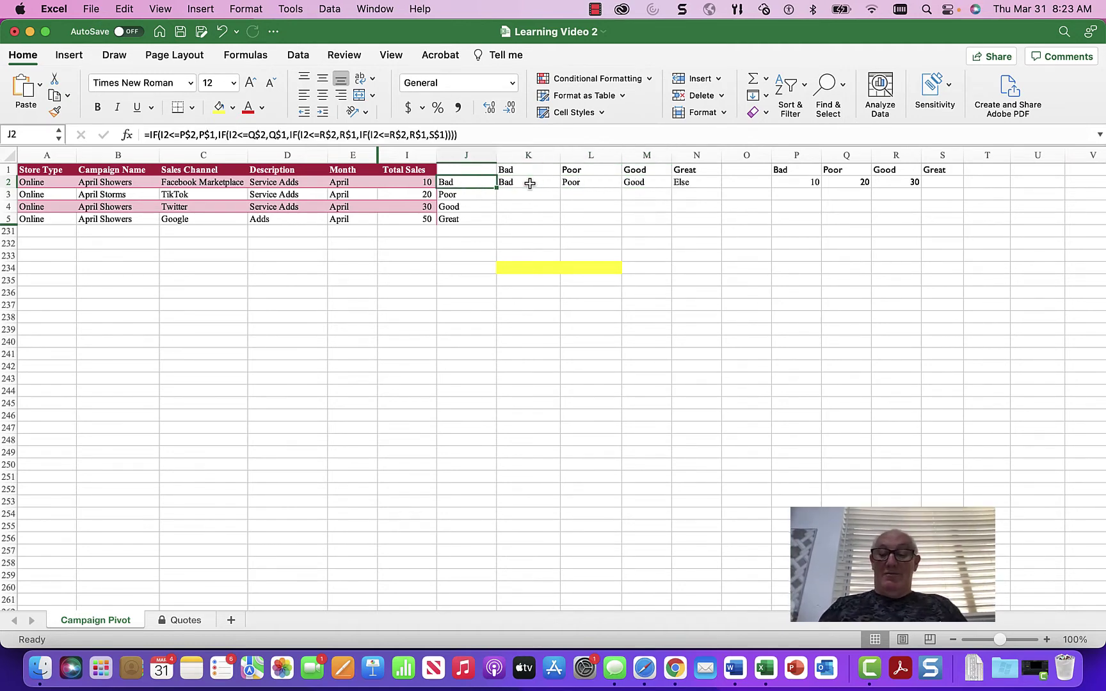
{"action": "key", "text": "Delete"}
Select and copy K2's formula text, leaving K2 unchanged
{"action": "key", "text": "Right"}
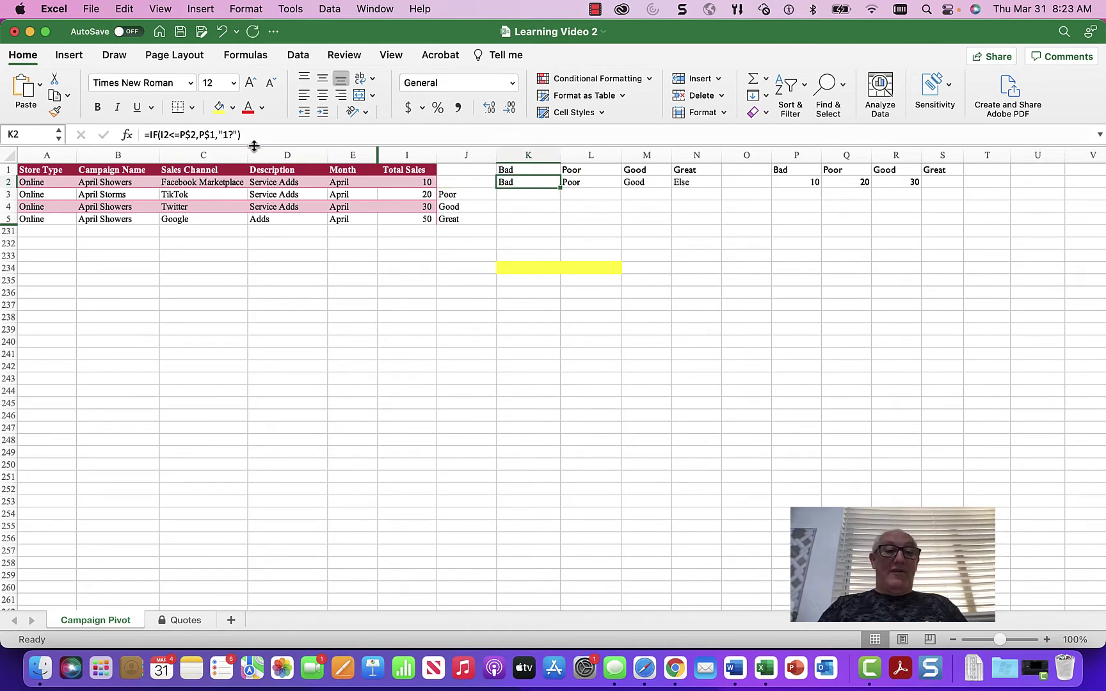
{"action": "left_click_drag", "start_coordinate": [267, 135], "coordinate": [107, 141]}
{"action": "left_click", "coordinate": [81, 135]}
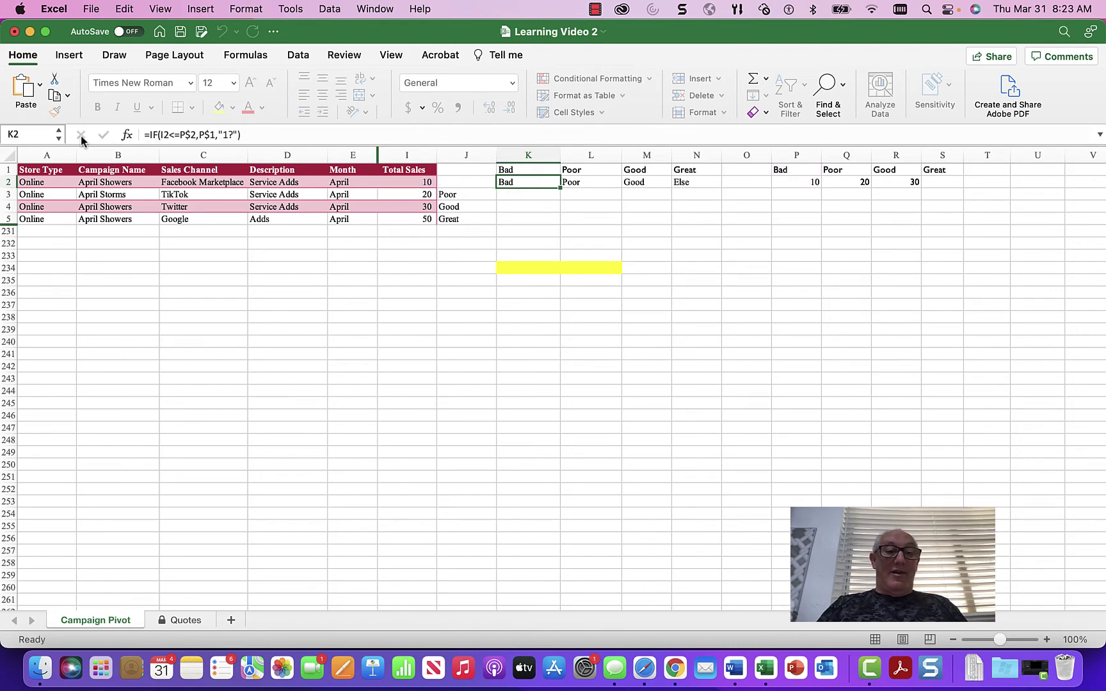
Paste K2's Bad IF formula into J2
{"action": "left_click", "coordinate": [448, 182]}
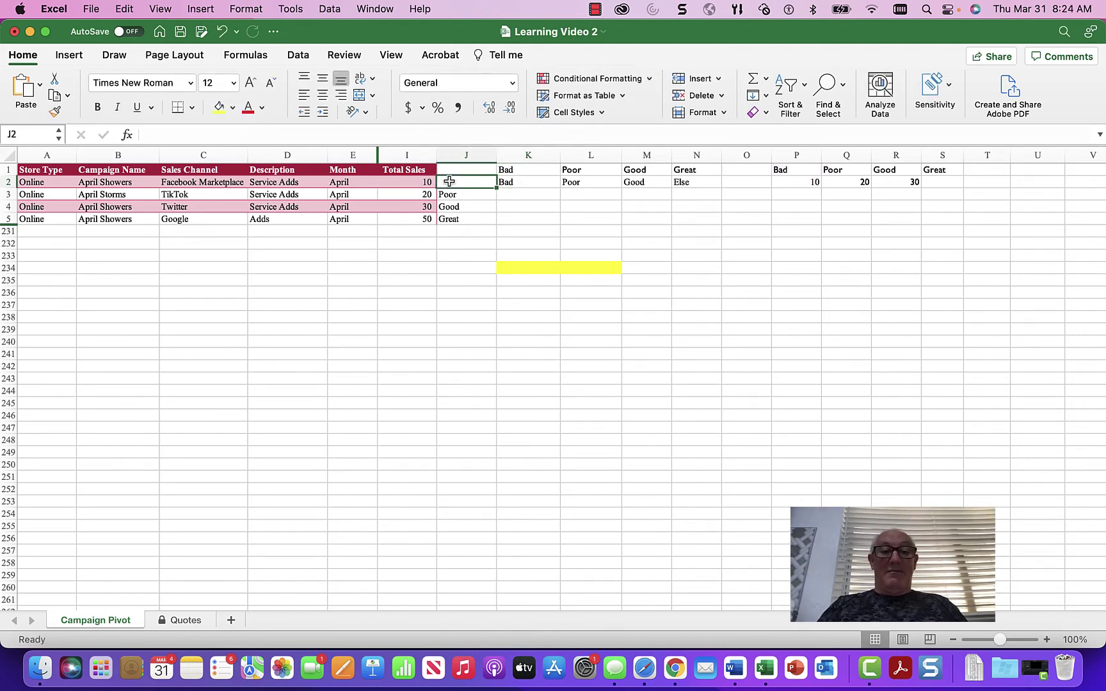
{"action": "left_click", "coordinate": [234, 134]}
{"action": "type", "text": "=IF(I2<=P$2,P$1,IF(I2<=Q$2,Q$1,IF(I2<=R$2,R$1,IF(I2<=R$2,R$1,S$1))))"}
{"action": "key", "text": "Return"}
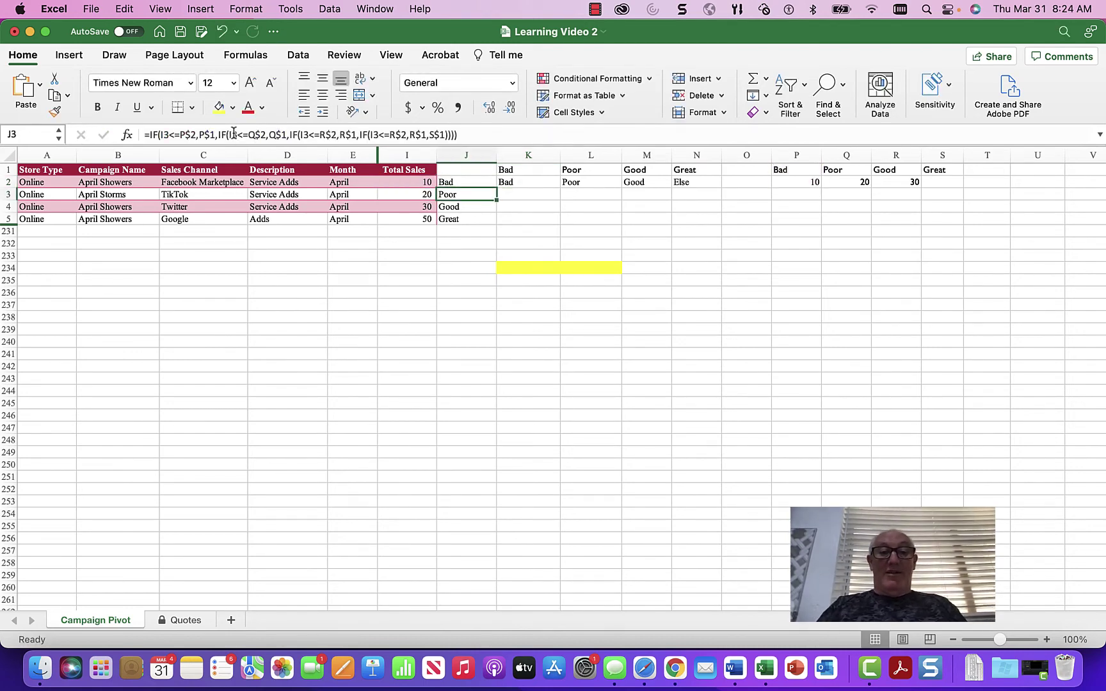
Replace J2's "1?" placeholder with IF(I2<=Q$2,Q$1,"2?") from L2
{"action": "left_click", "coordinate": [517, 183]}
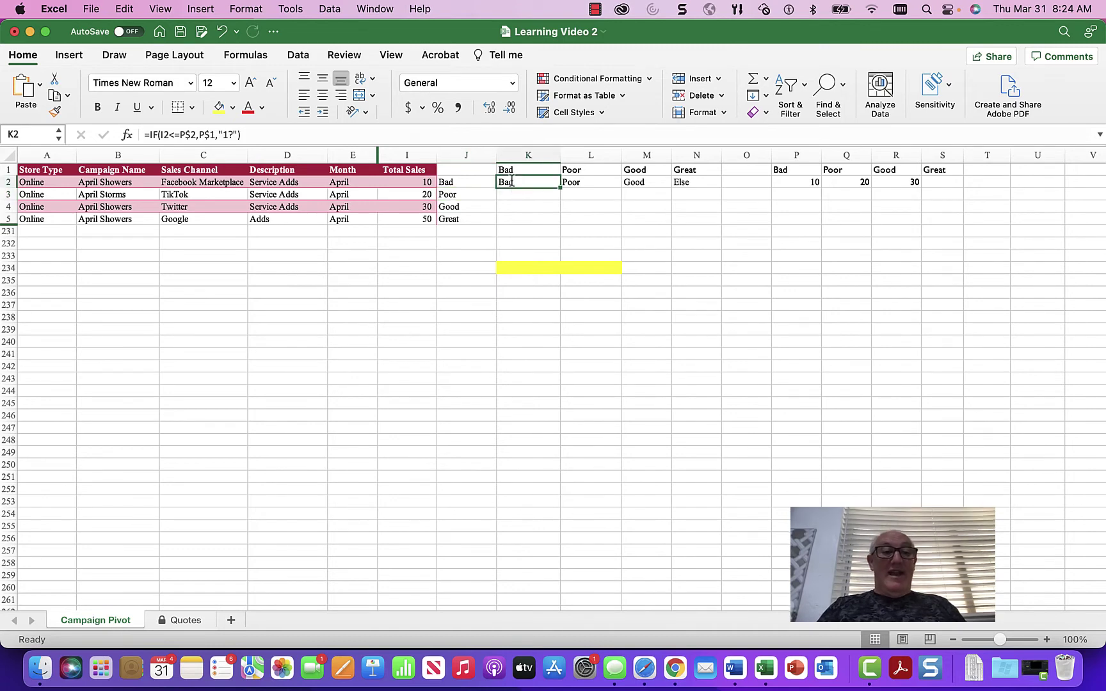
{"action": "left_click", "coordinate": [583, 183]}
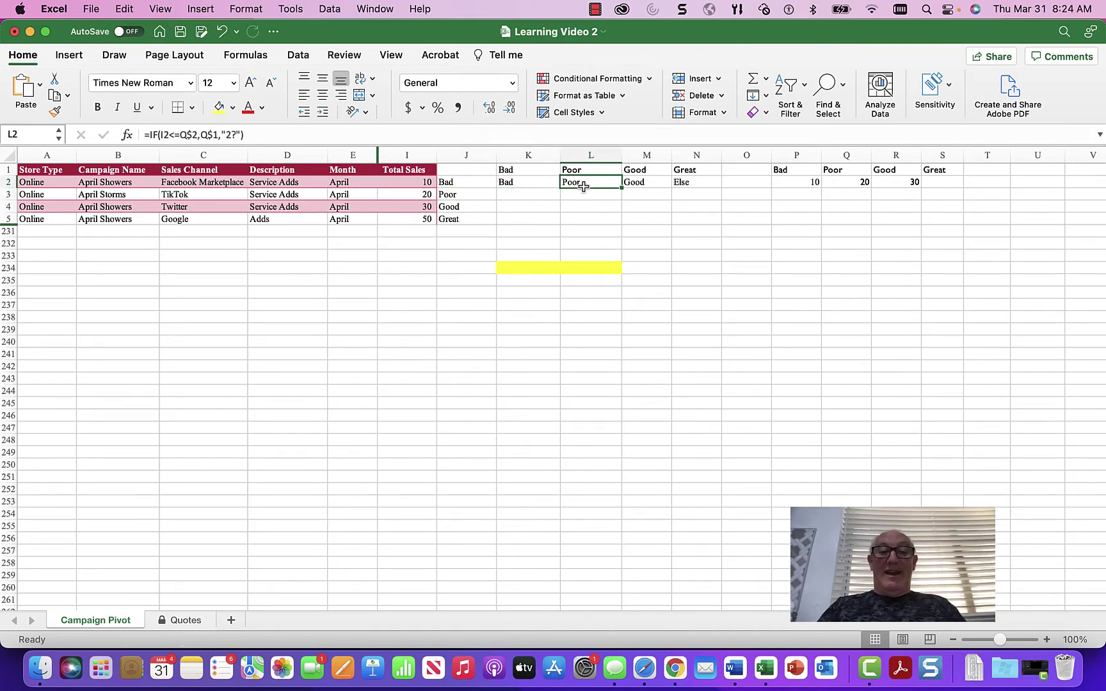
{"action": "left_click_drag", "start_coordinate": [285, 133], "coordinate": [148, 147]}
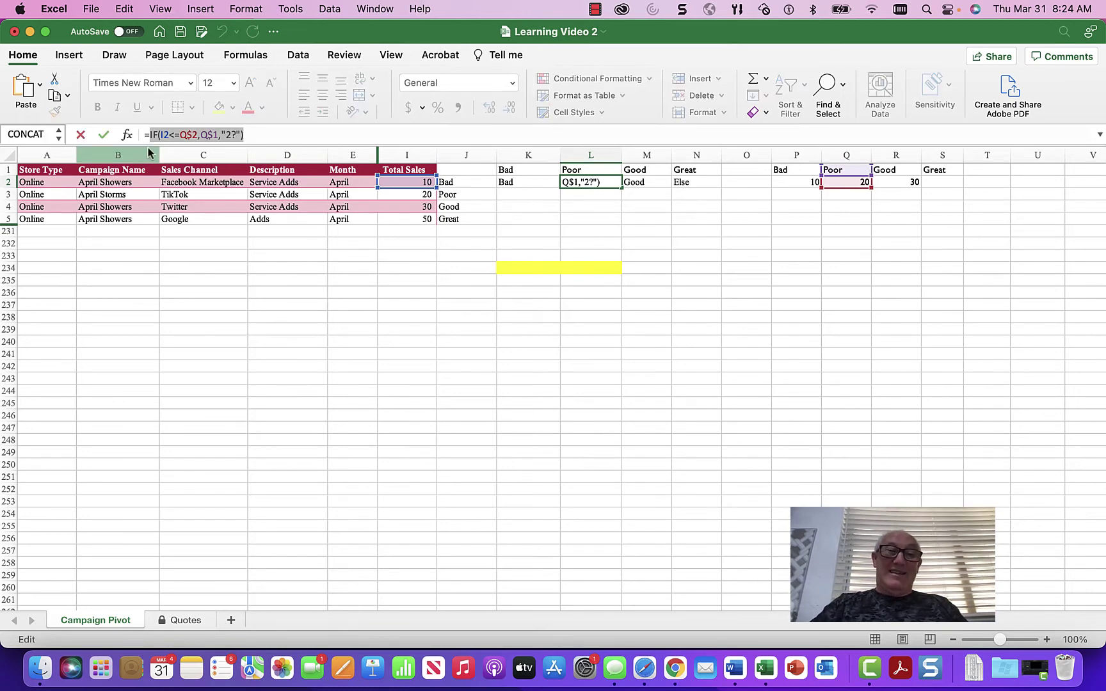
{"action": "left_click", "coordinate": [103, 135]}
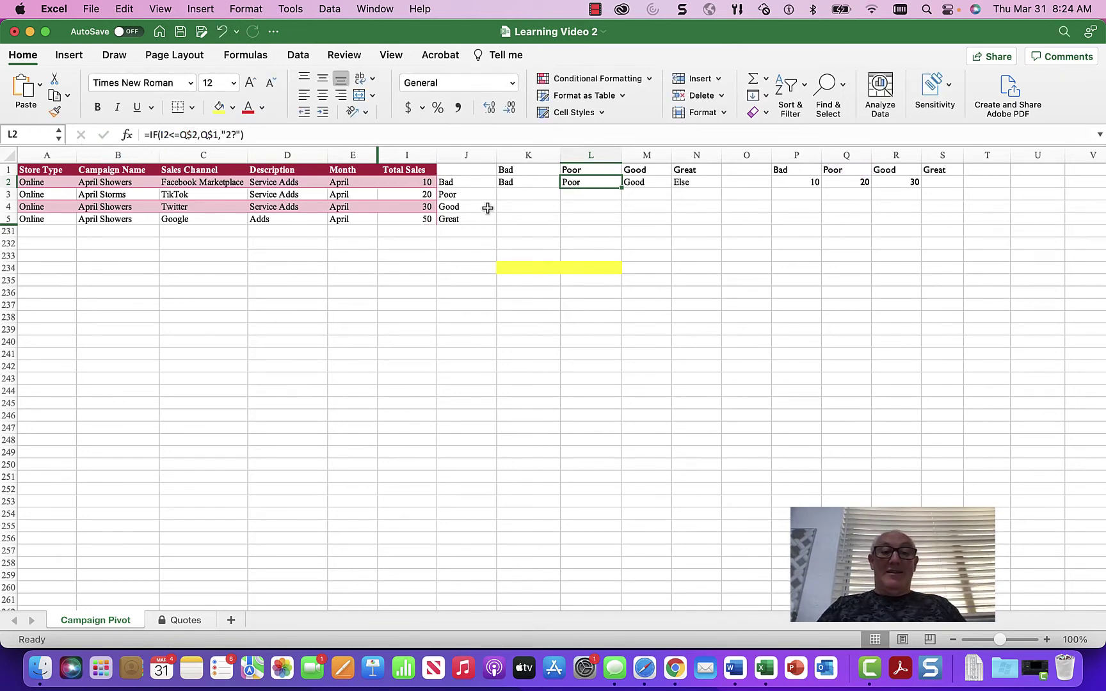
{"action": "left_click", "coordinate": [461, 185]}
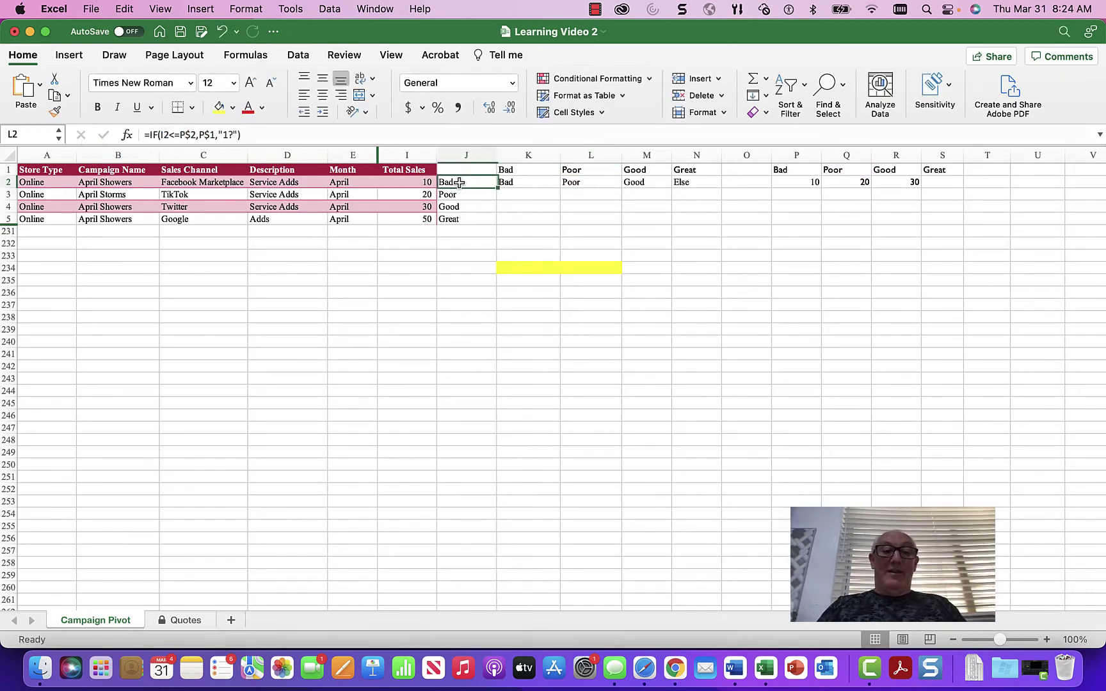
{"action": "left_click", "coordinate": [235, 135]}
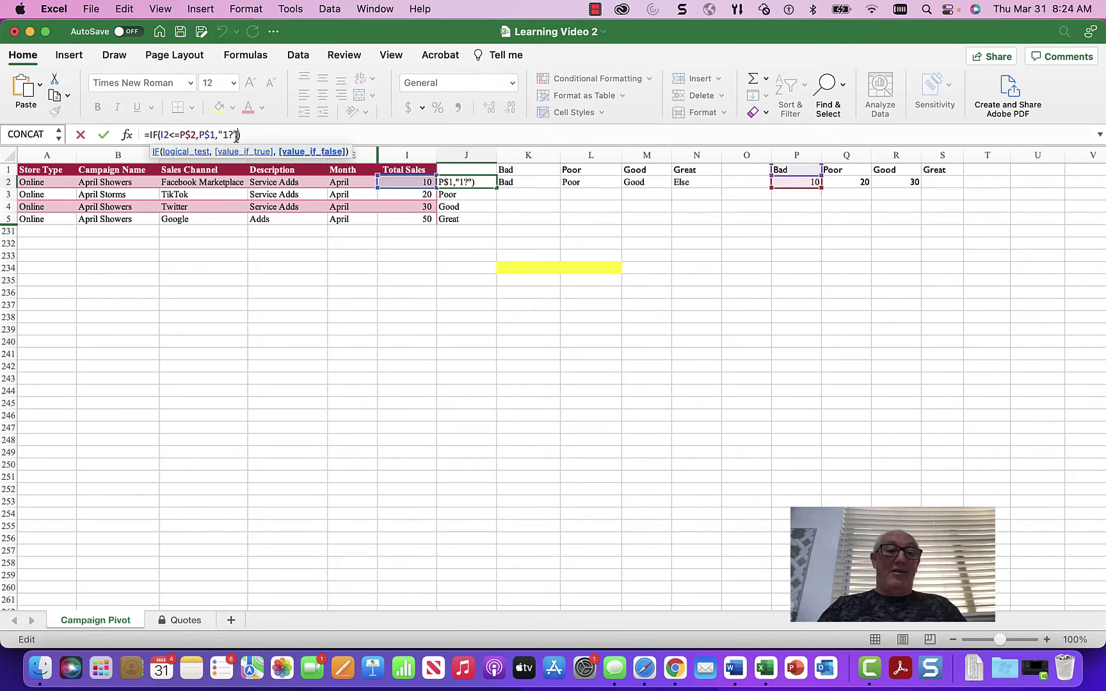
{"action": "key", "text": "BackSpace"}
{"action": "key", "text": "BackSpace"}
{"action": "key", "text": "BackSpace"}
{"action": "key", "text": "BackSpace"}
{"action": "type", "text": "IF(I2<=Q$2,Q$1,\"2?\")"}
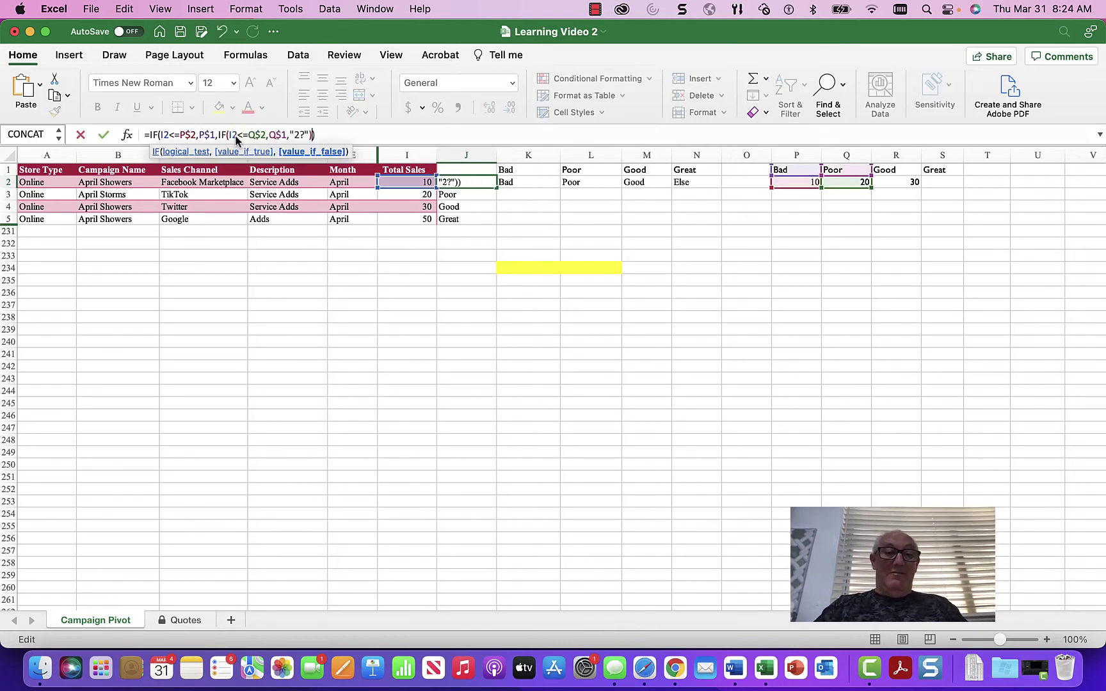
{"action": "key", "text": "Return"}
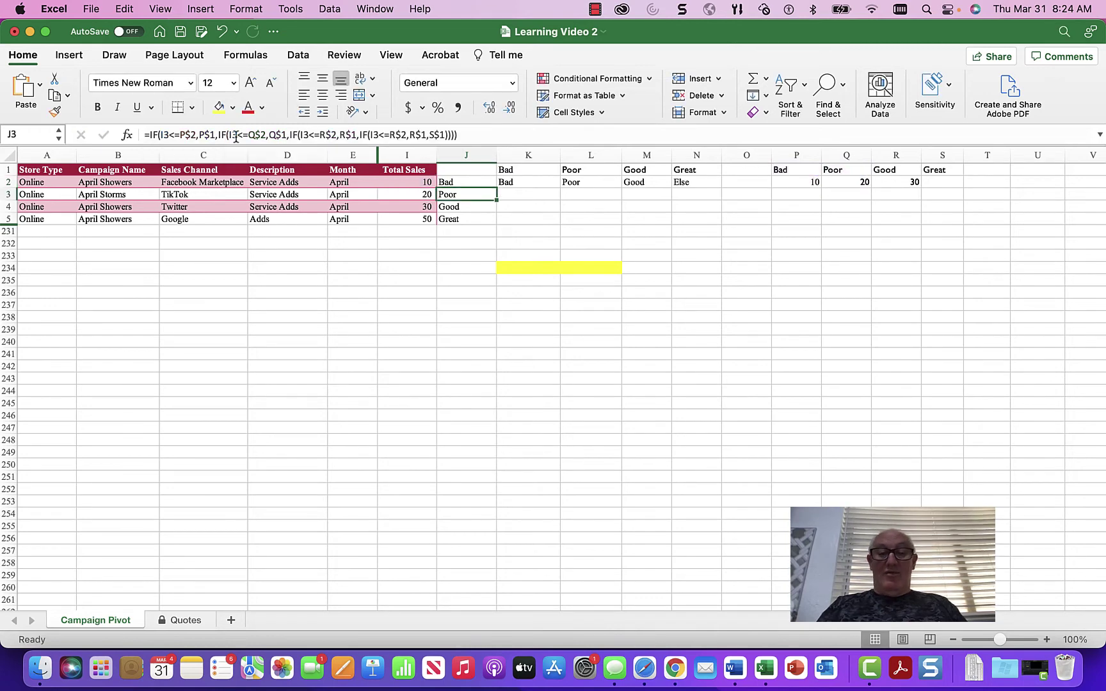
Replace J2's "2?" placeholder with M2's Good/Great IF(I2<=R$2,R$1,S$1)
{"action": "key", "text": "Up"}
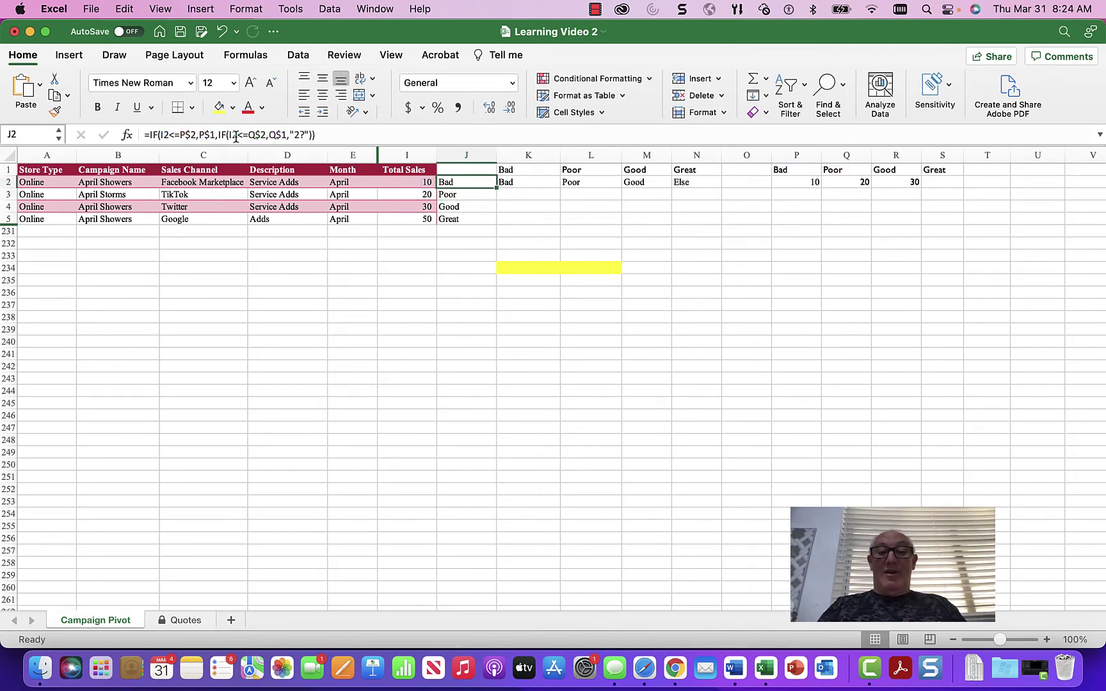
{"action": "key", "text": "Right"}
{"action": "key", "text": "Right"}
{"action": "key", "text": "Right"}
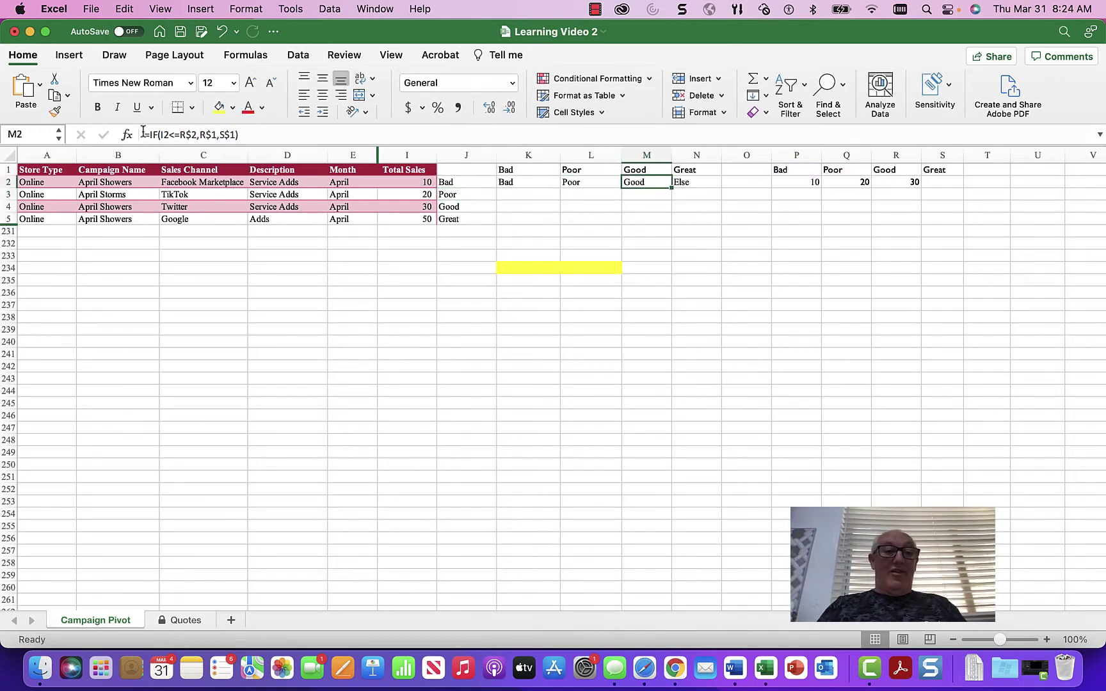
{"action": "left_click_drag", "start_coordinate": [238, 134], "coordinate": [146, 135]}
{"action": "key", "text": "super+c"}
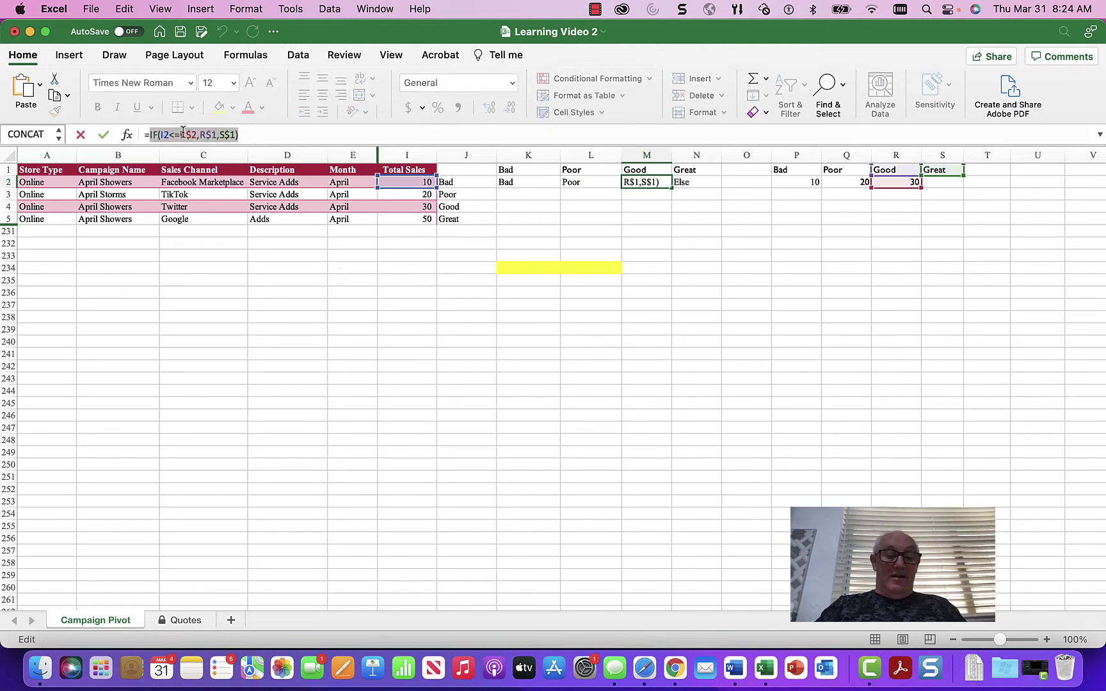
{"action": "left_click", "coordinate": [81, 135]}
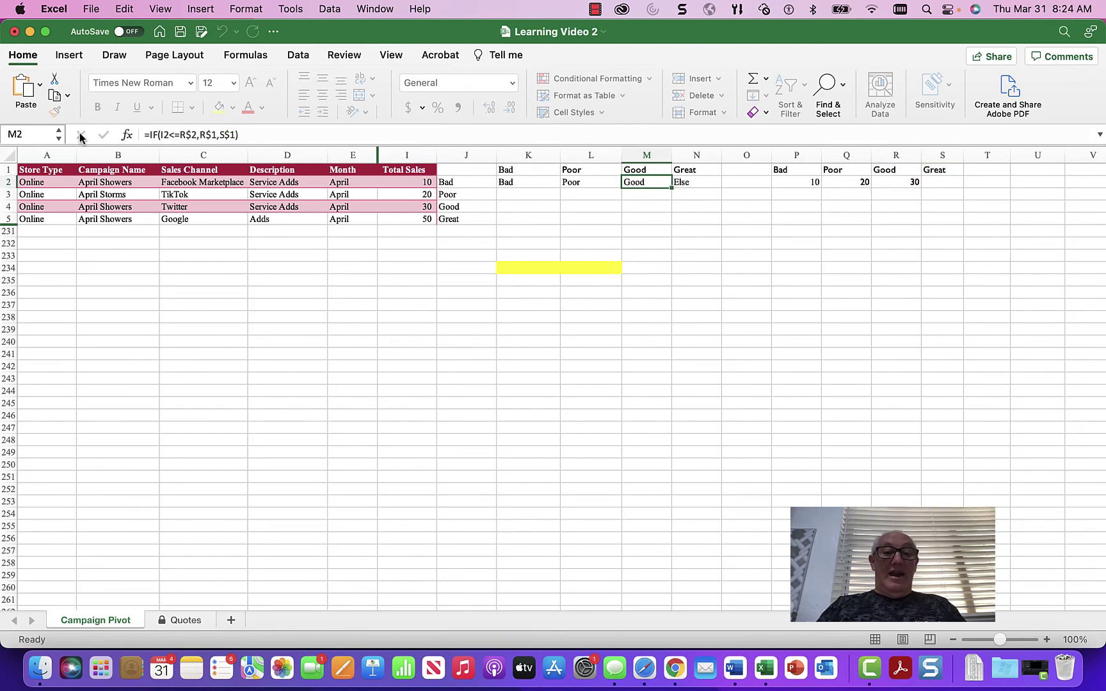
{"action": "left_click", "coordinate": [459, 184]}
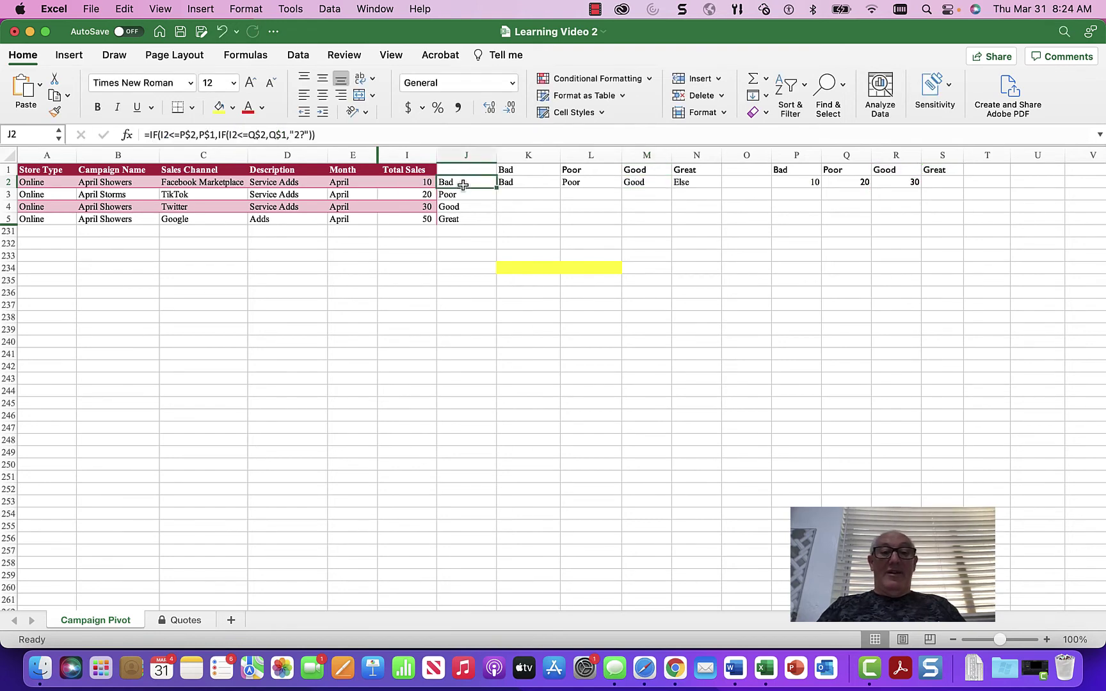
{"action": "left_click", "coordinate": [313, 135]}
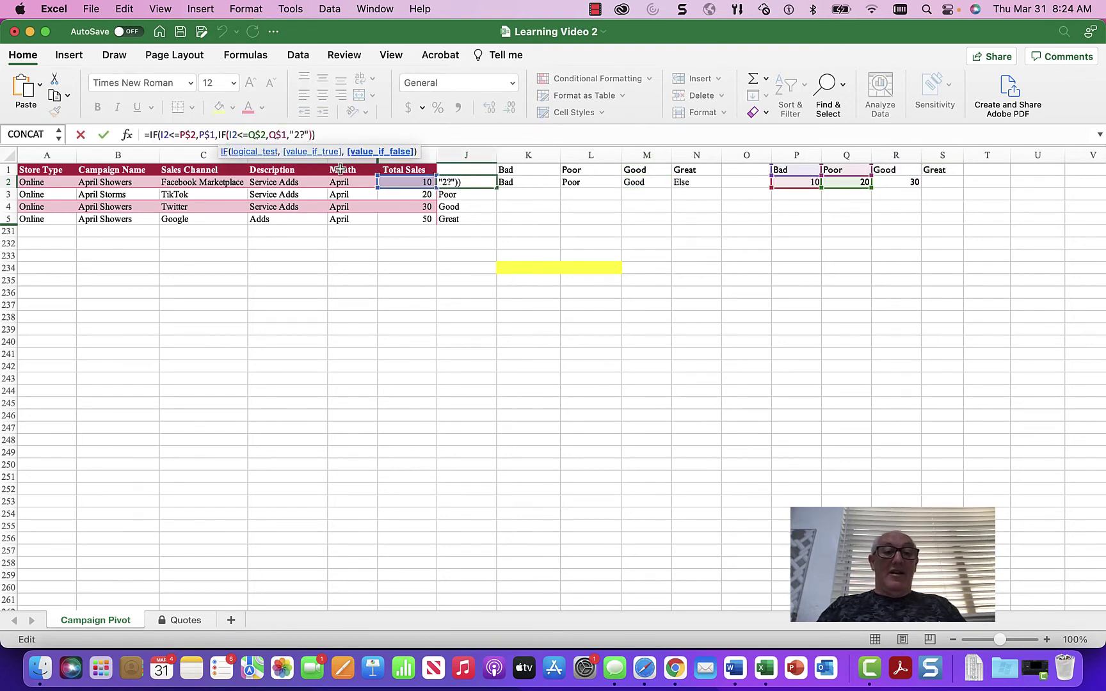
{"action": "key", "text": "BackSpace"}
{"action": "key", "text": "BackSpace"}
{"action": "key", "text": "BackSpace"}
{"action": "key", "text": "BackSpace"}
{"action": "key", "text": "super+v"}
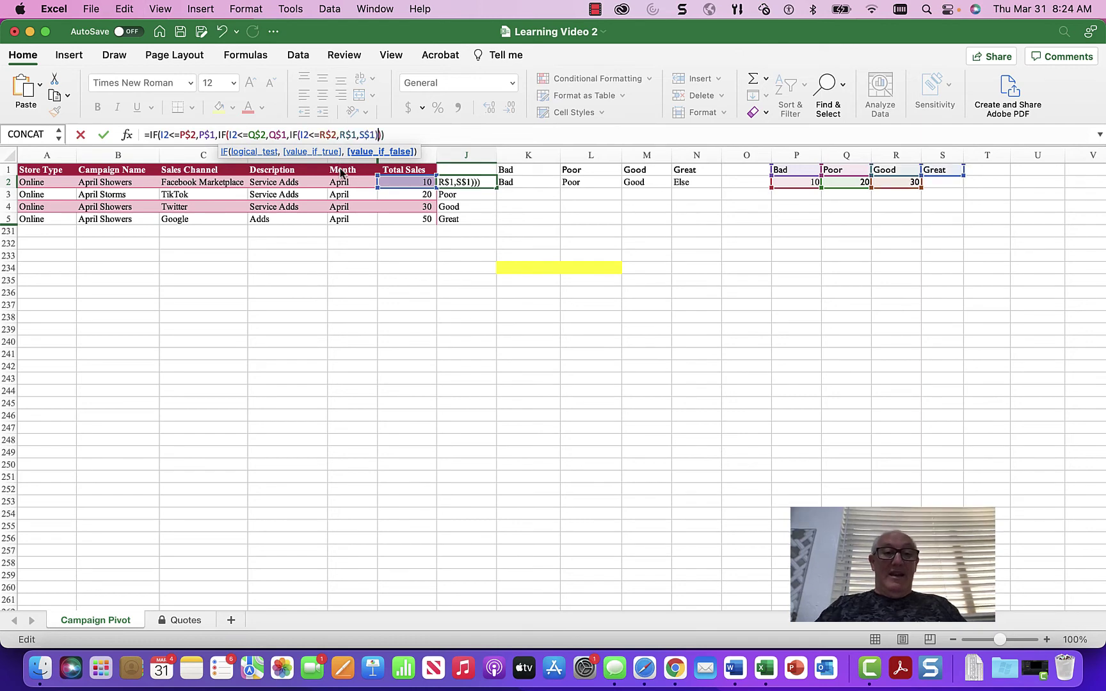
Commit the three-level nested IF and fill it down J2:J5
{"action": "key", "text": "Return"}
{"action": "key", "text": "Up"}
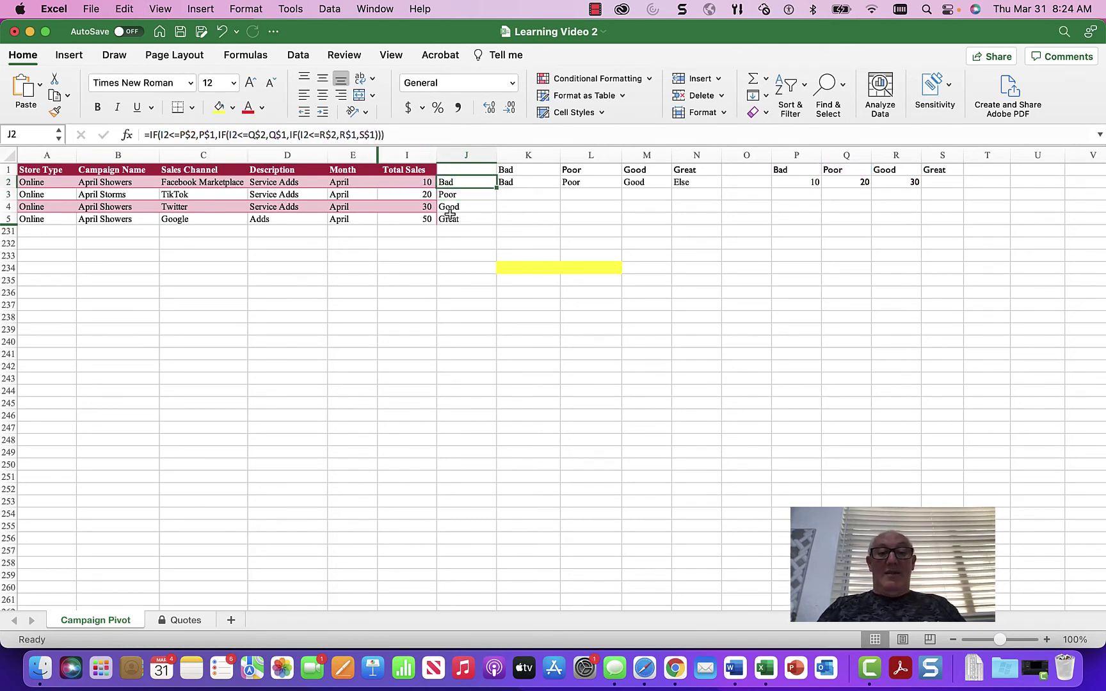
{"action": "left_click_drag", "start_coordinate": [497, 191], "coordinate": [492, 221]}
{"action": "left_click", "coordinate": [501, 208]}
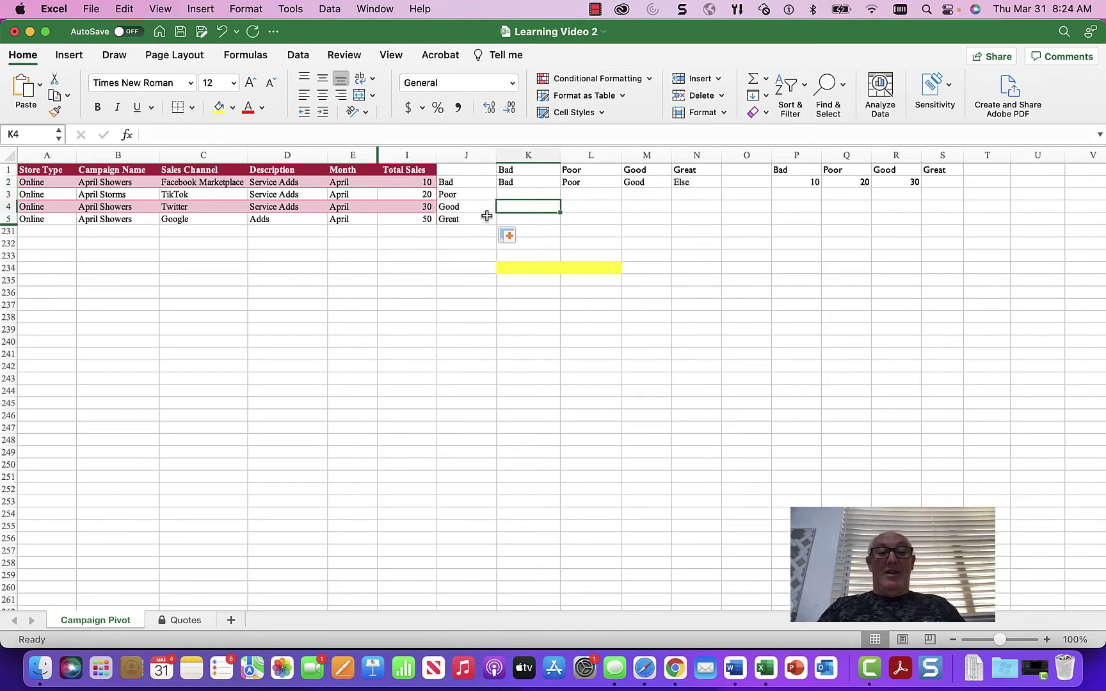
{"action": "left_click", "coordinate": [511, 182]}
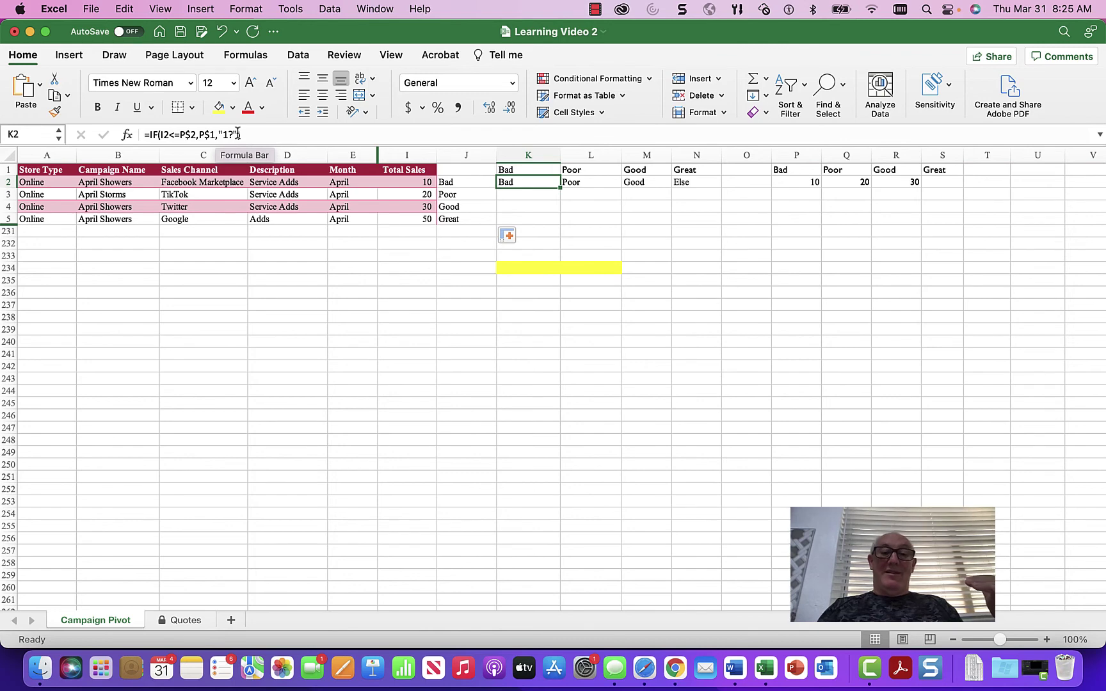
{"action": "left_click", "coordinate": [571, 182]}
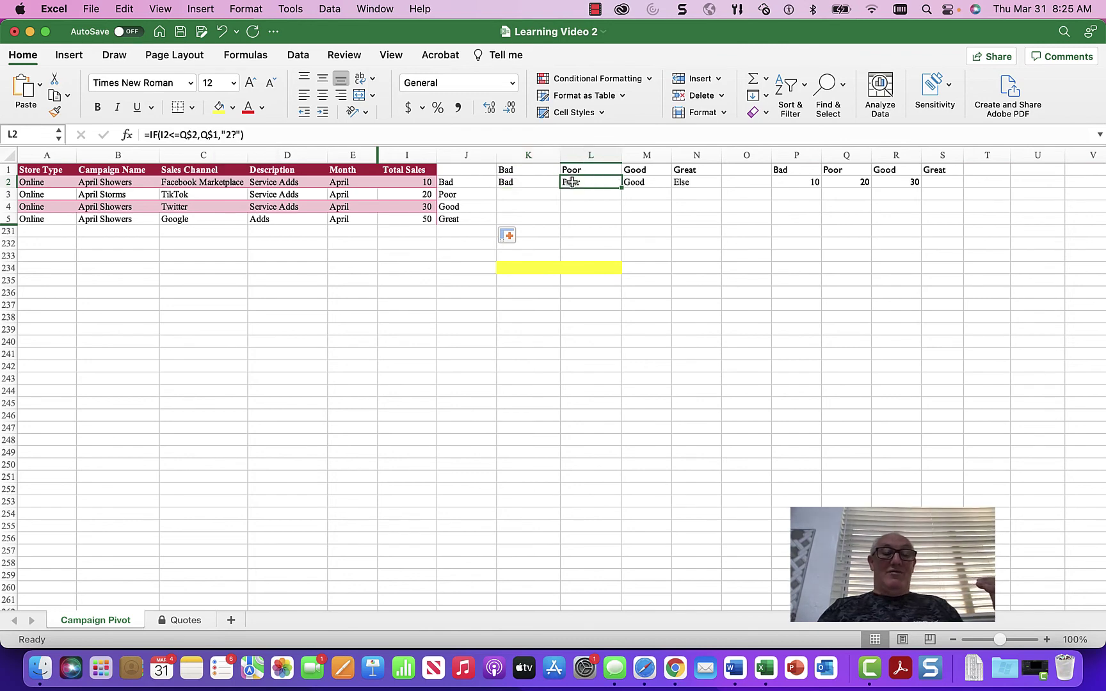
{"action": "left_click", "coordinate": [654, 181]}
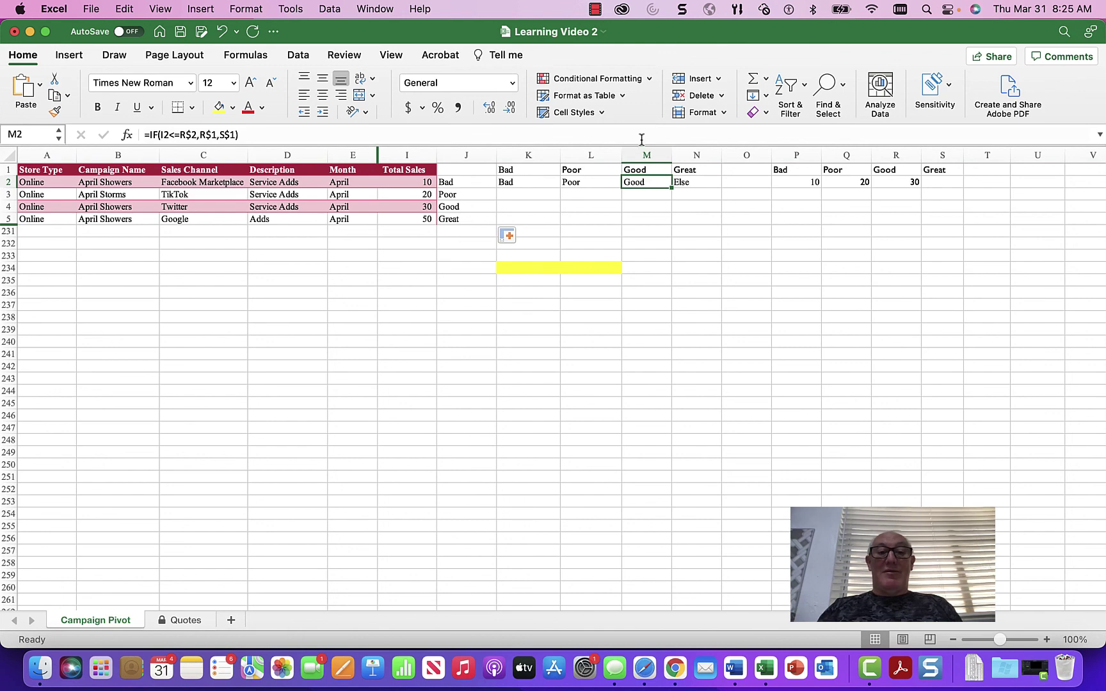
{"action": "left_click", "coordinate": [485, 192]}
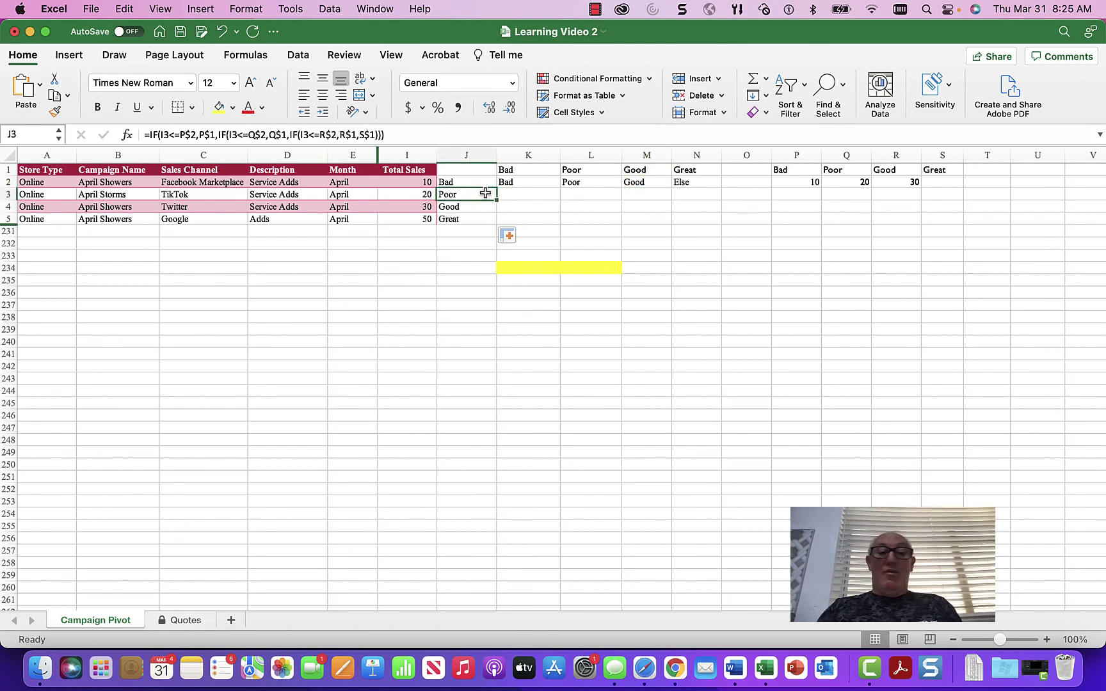